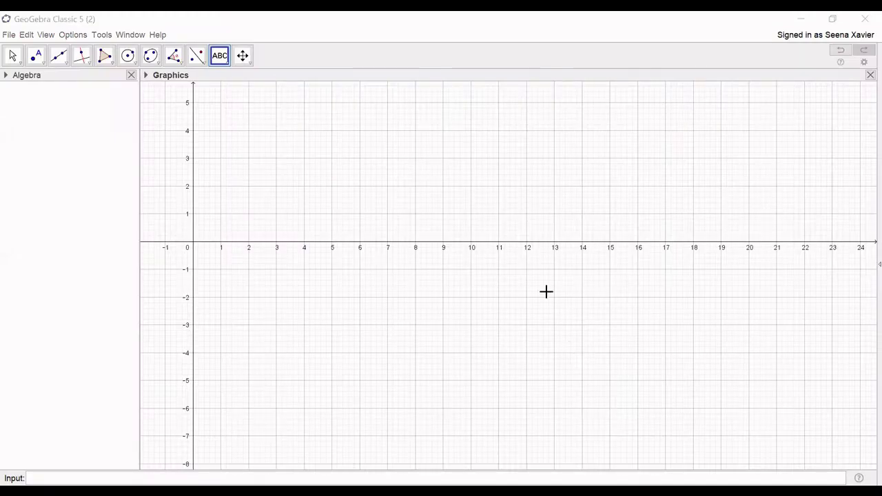
# Step: Add the text "Force" to the upper part of the Graphics view, near x = 5, y = 4
pyautogui.click(226, 69)
pyautogui.click(232, 98)
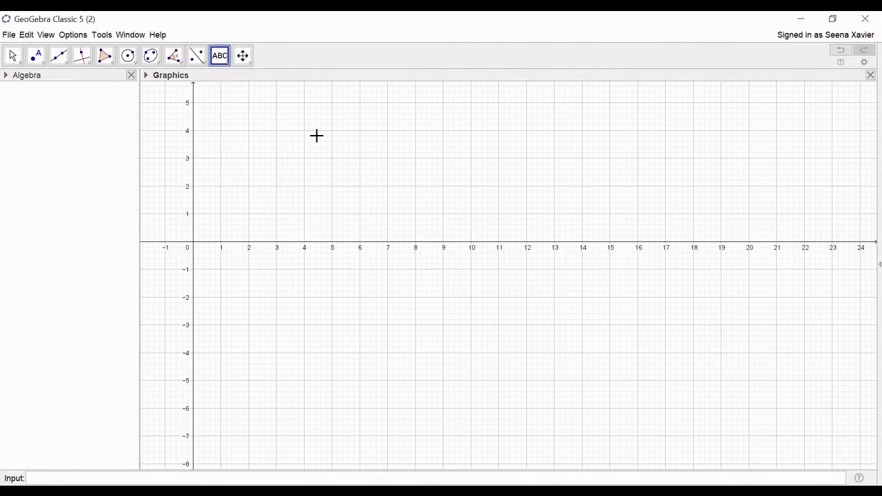
pyautogui.click(351, 136)
pyautogui.write('Force')
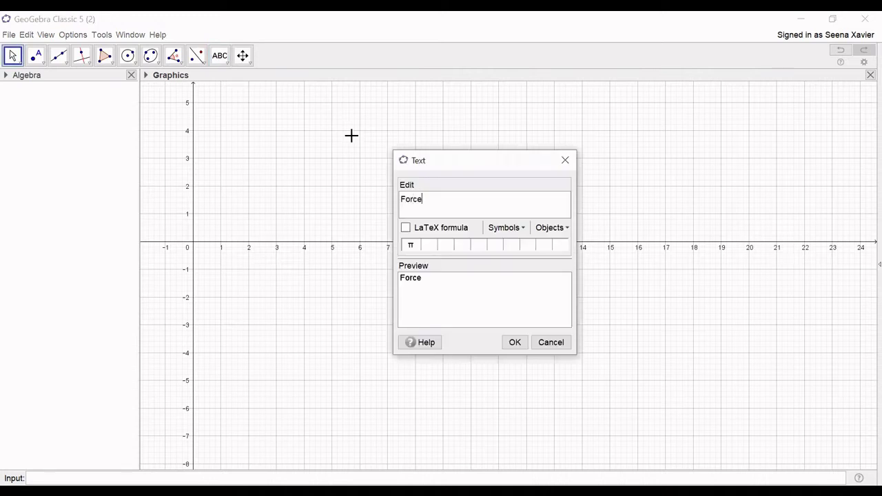
pyautogui.click(514, 342)
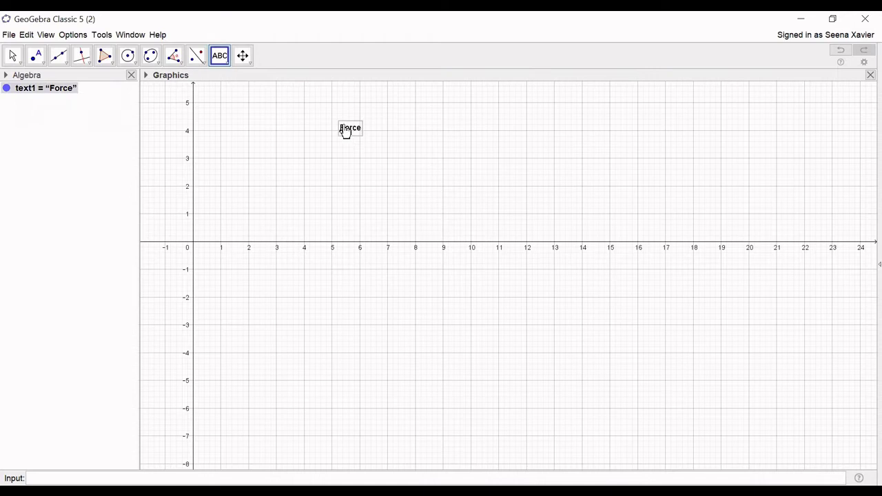
# Step: Hide the coordinate axes in the Graphics view
pyautogui.rightClick(437, 189)
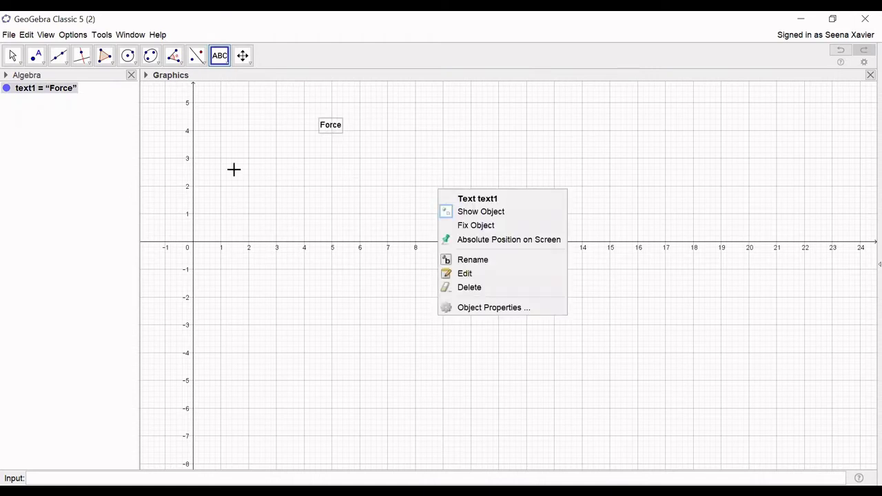
pyautogui.click(12, 55)
pyautogui.rightClick(522, 181)
pyautogui.press('Escape')
# Step: Add the text "Force is a push or a pull." to the right of and slightly below the "Force" title
pyautogui.click(225, 59)
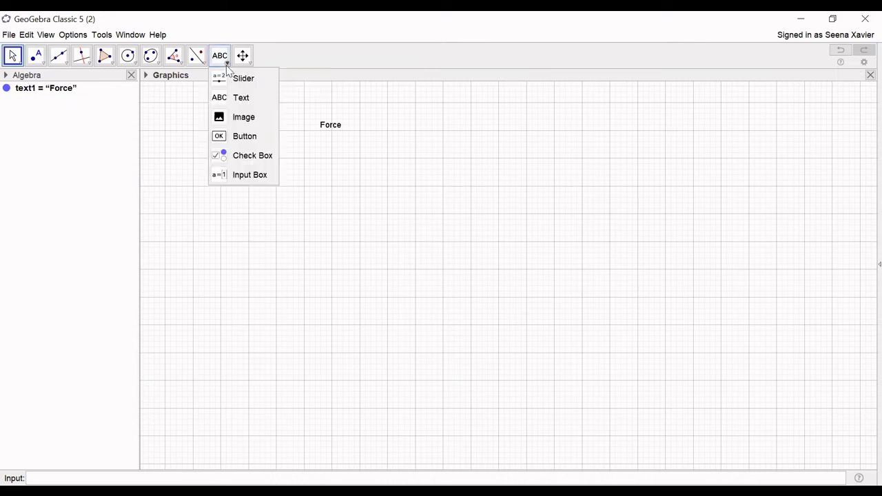
pyautogui.click(232, 98)
pyautogui.click(562, 155)
pyautogui.write('For')
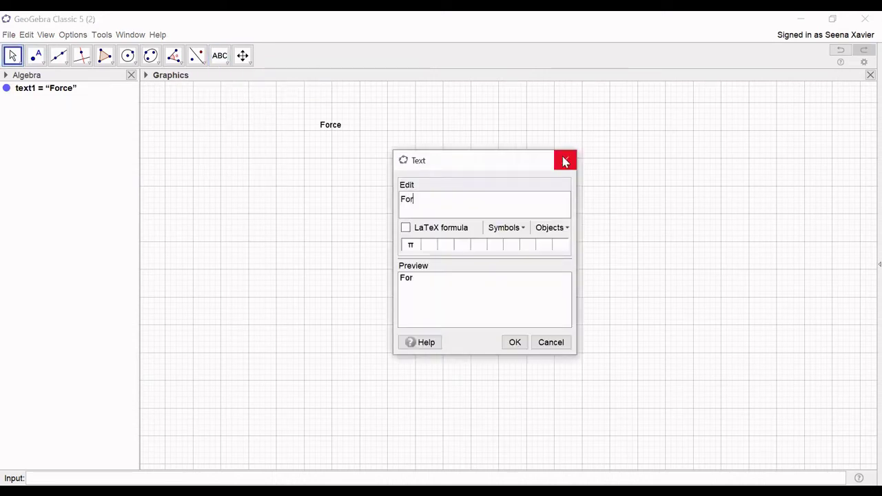
pyautogui.write('ce is a p')
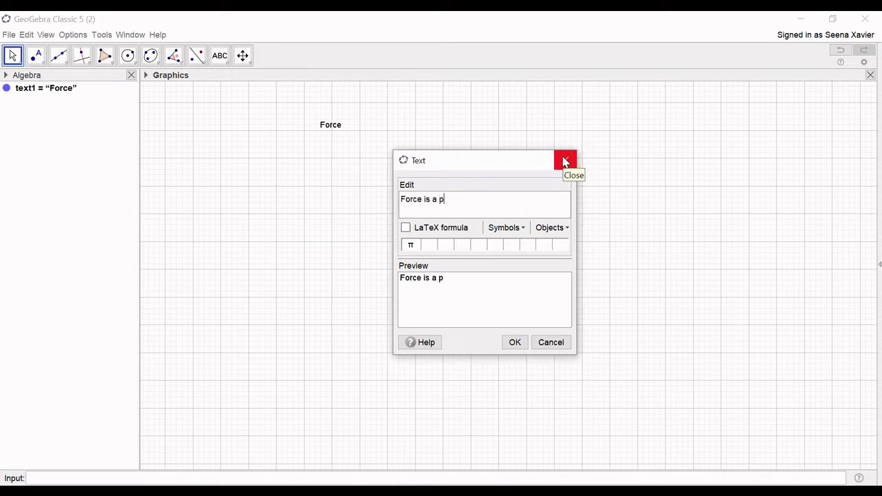
pyautogui.write('ush o')
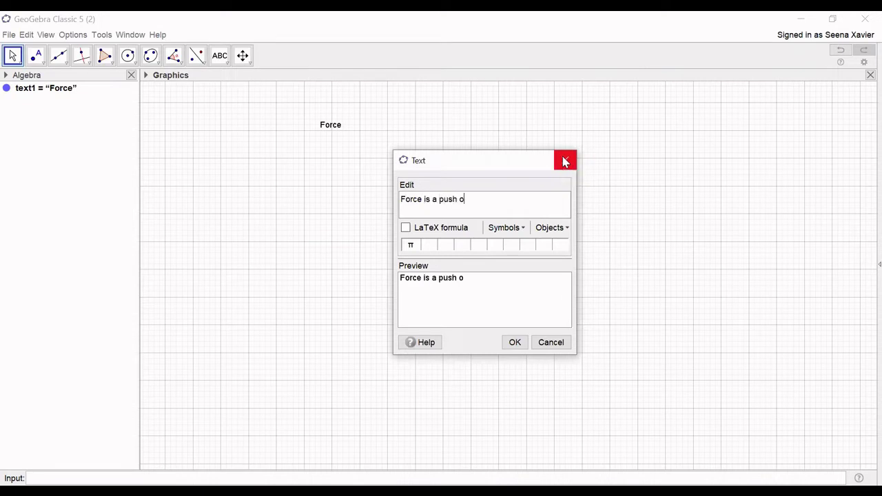
pyautogui.write('r a pull.')
pyautogui.click(514, 343)
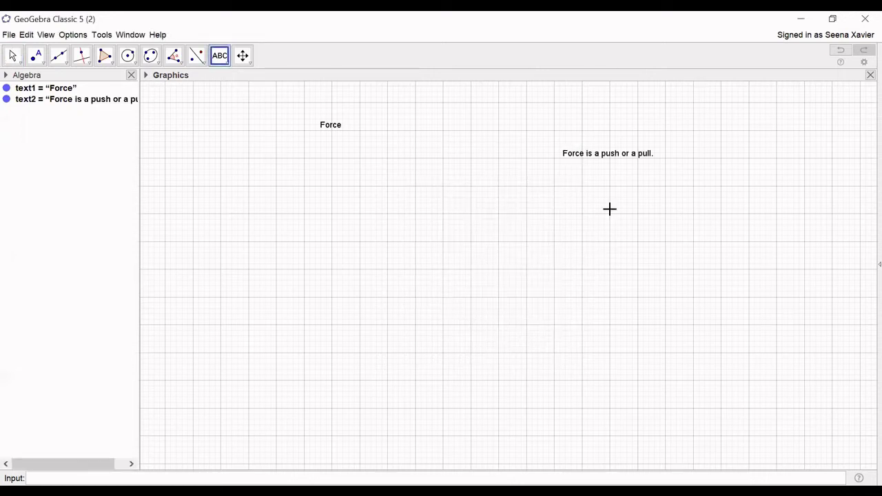
# Step: Start a new text below the force definition with the line "Push- When we push objects, it moves away from us."
pyautogui.click(563, 192)
pyautogui.write('Push')
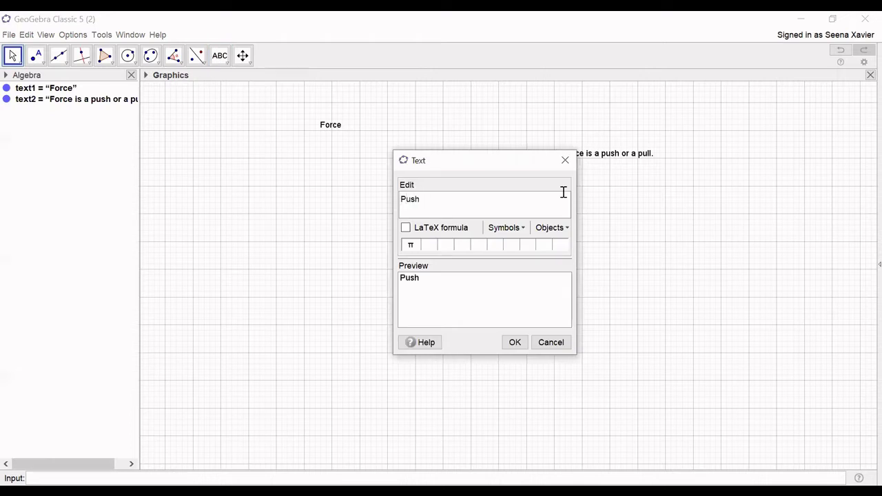
pyautogui.write('- When we push objects')
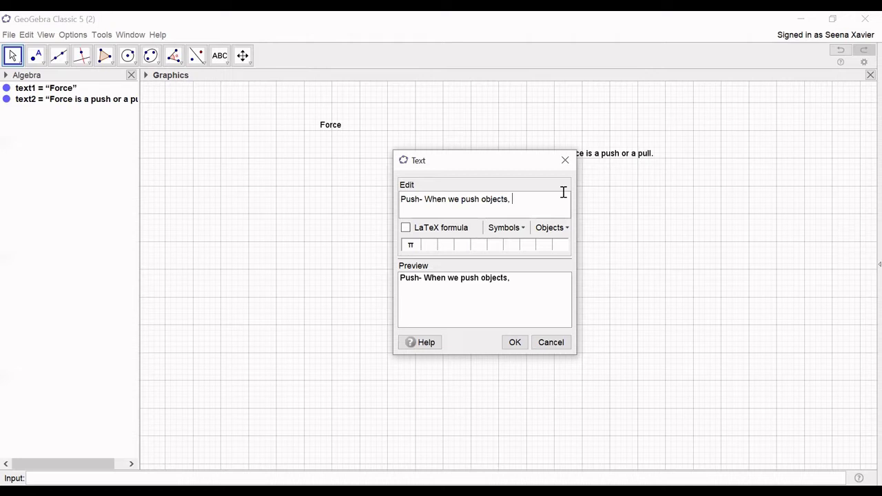
pyautogui.write(', it moves away')
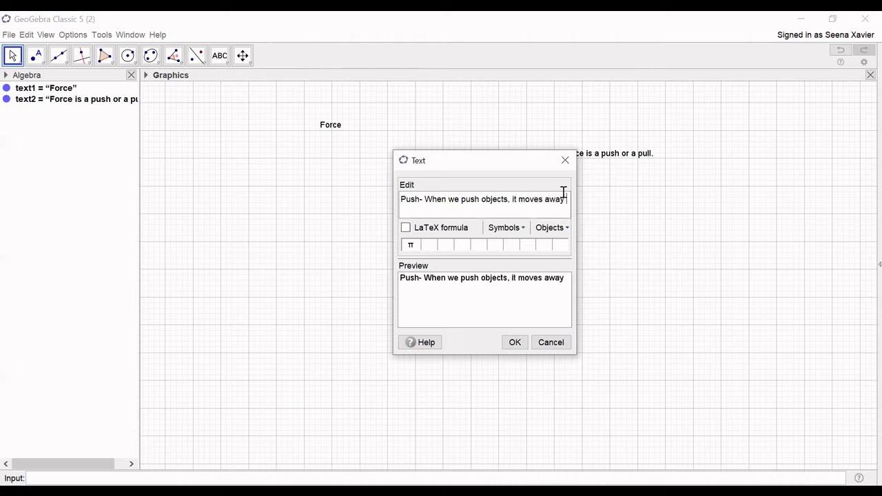
pyautogui.write(' from us')
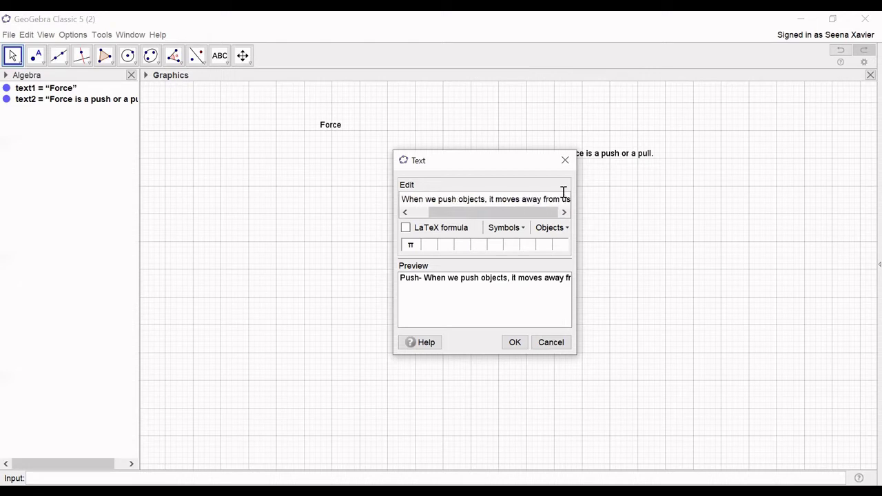
pyautogui.write('. "')
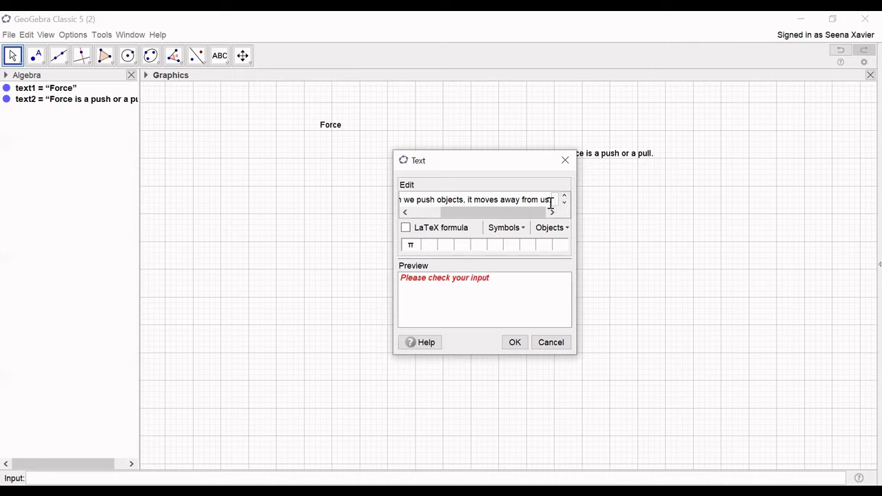
pyautogui.press('BackSpace')
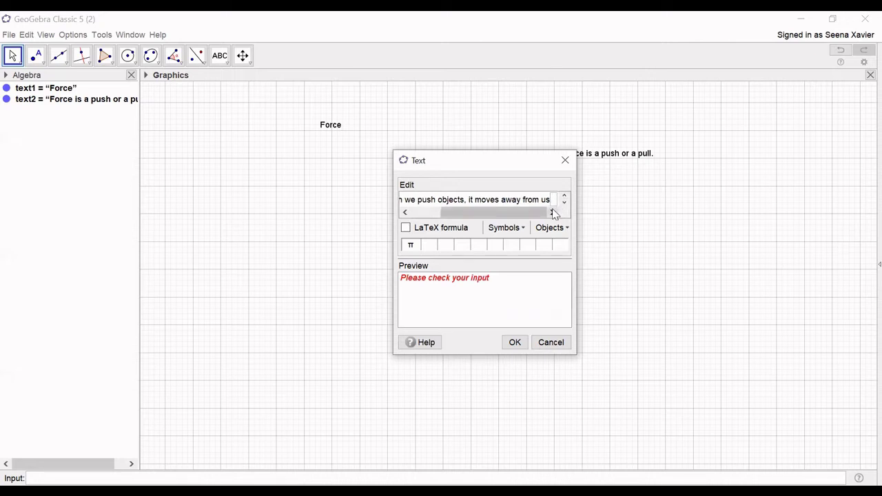
# Step: Add a second line to the new text reading "Pull -When we pull object, it moves towards us."
pyautogui.press('Return')
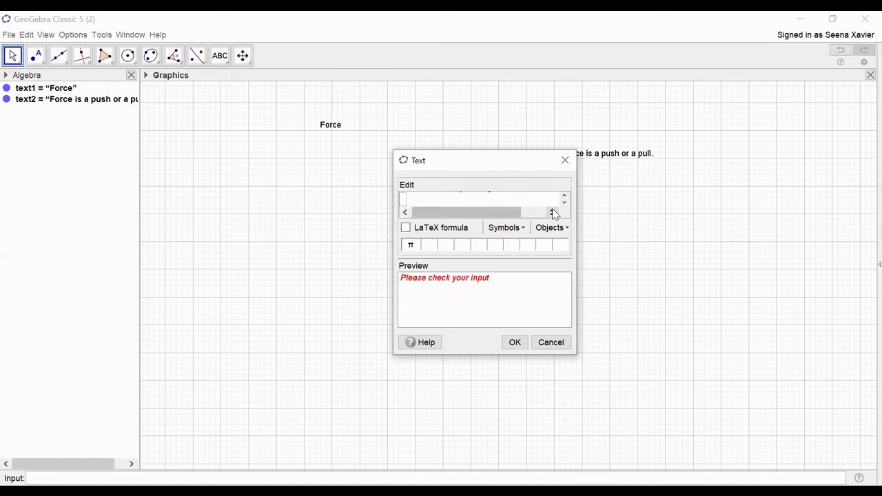
pyautogui.click(564, 195)
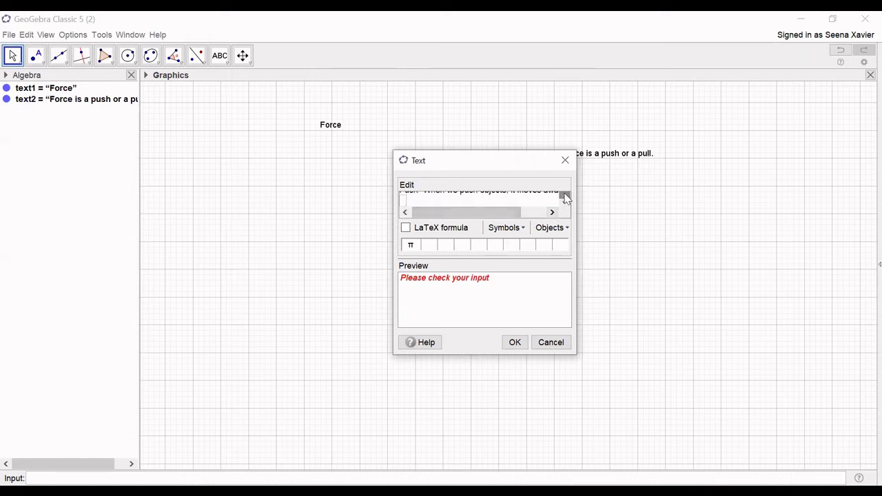
pyautogui.scroll(-1, 555, 197)
pyautogui.write('Pull')
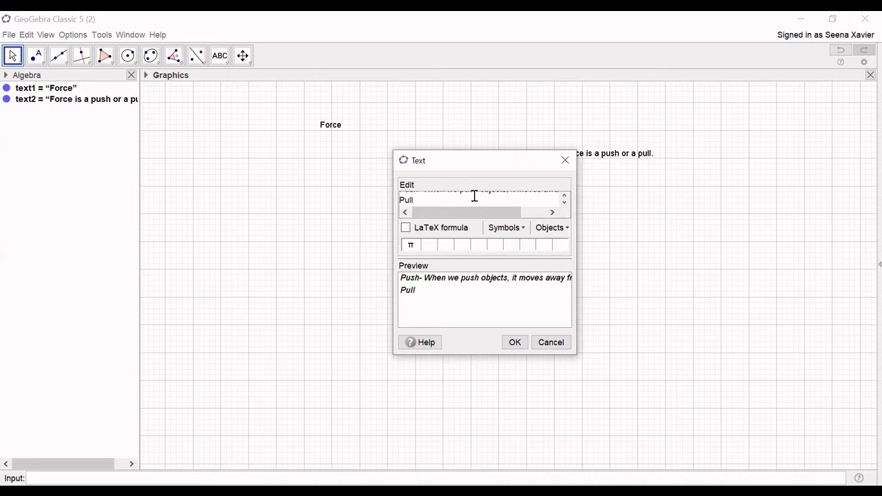
pyautogui.write(' -When we pu')
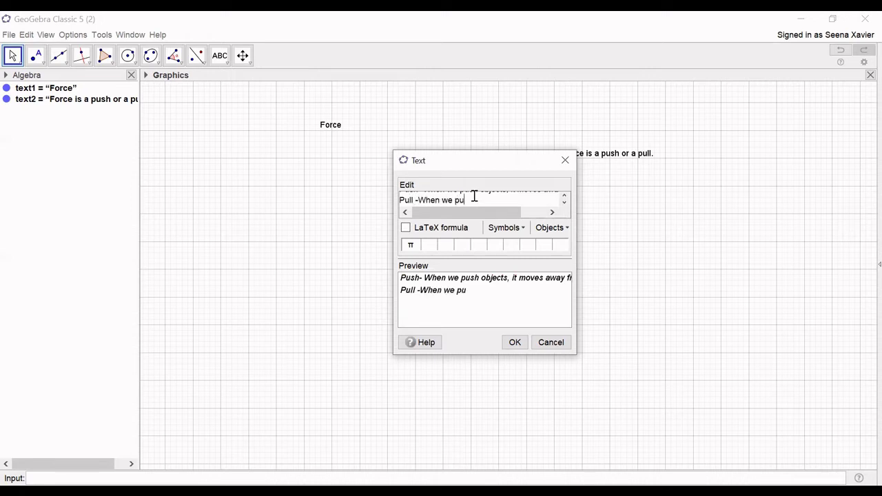
pyautogui.write('ll object')
pyautogui.write(', it moves towards u')
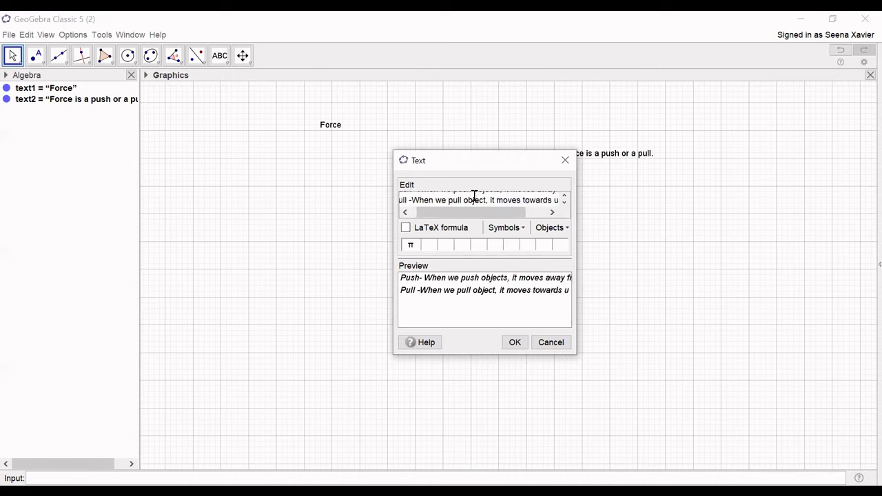
pyautogui.write('s.')
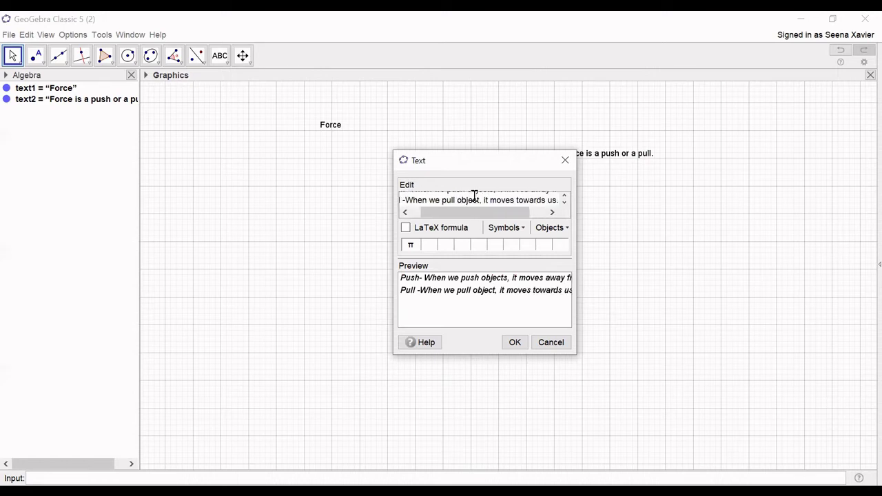
# Step: Change "objects" to "object" in the Push line and insert the finished two-line text
pyautogui.click(565, 196)
pyautogui.click(564, 196)
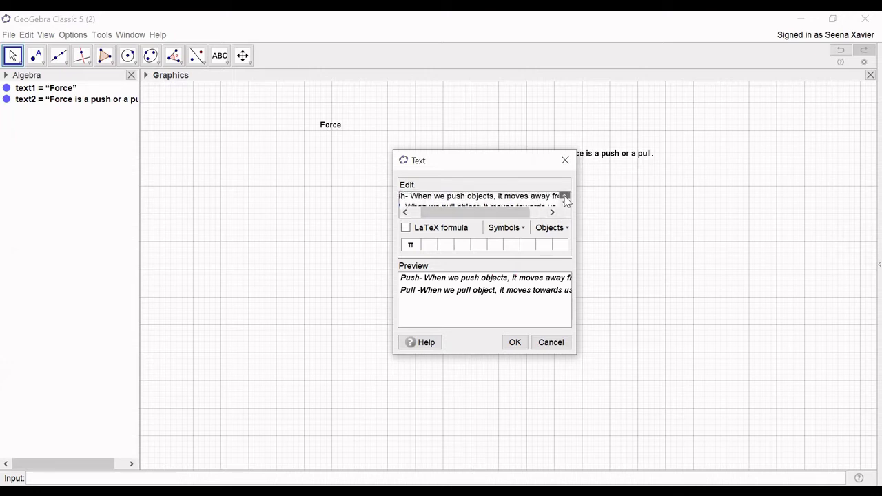
pyautogui.click(495, 198)
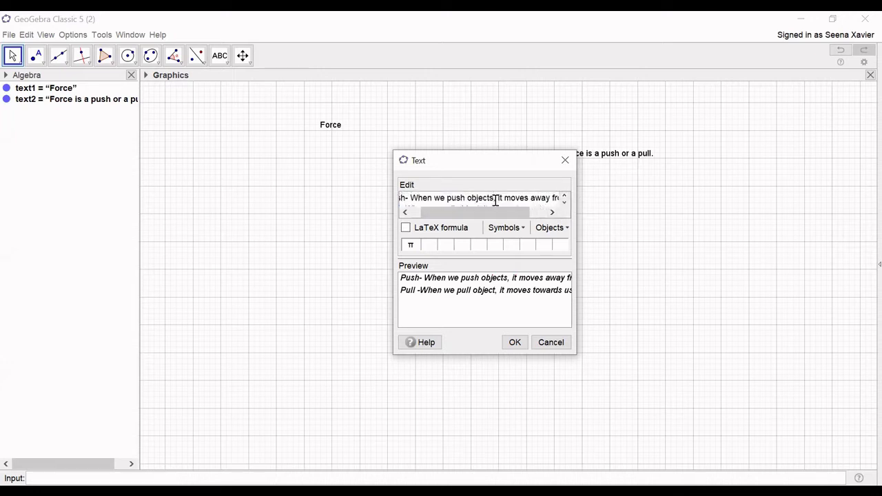
pyautogui.press('BackSpace')
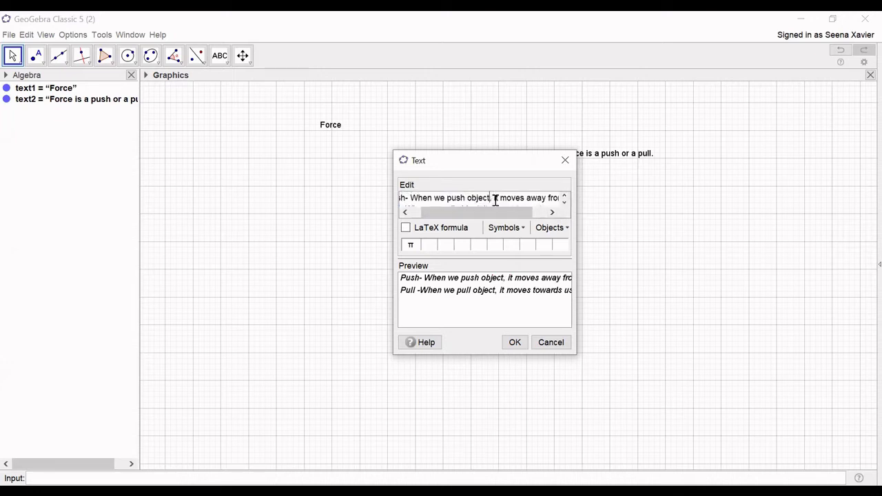
pyautogui.click(516, 342)
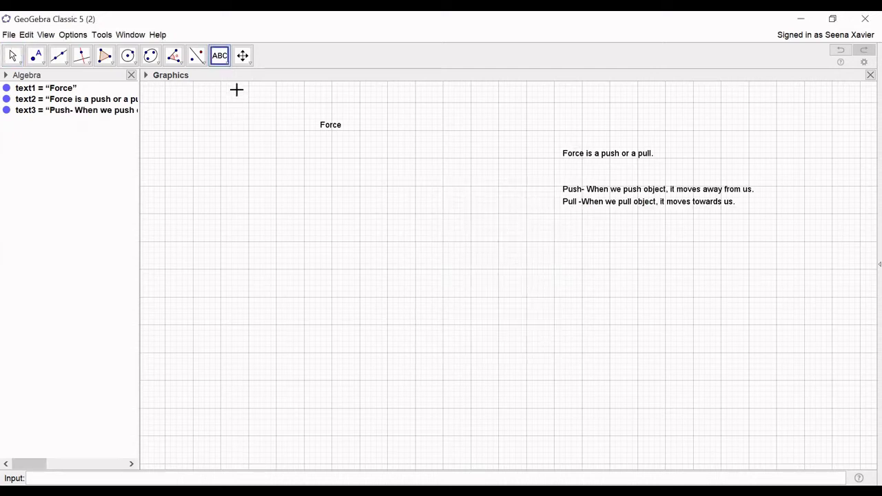
# Step: Add a check box captioned "Show definition" above the force definition, linked to show or hide text2 and text3
pyautogui.click(224, 65)
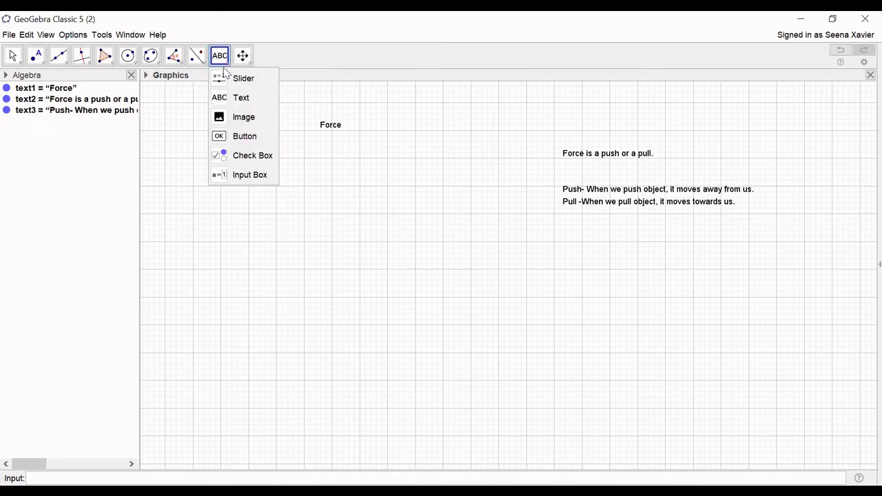
pyautogui.click(248, 155)
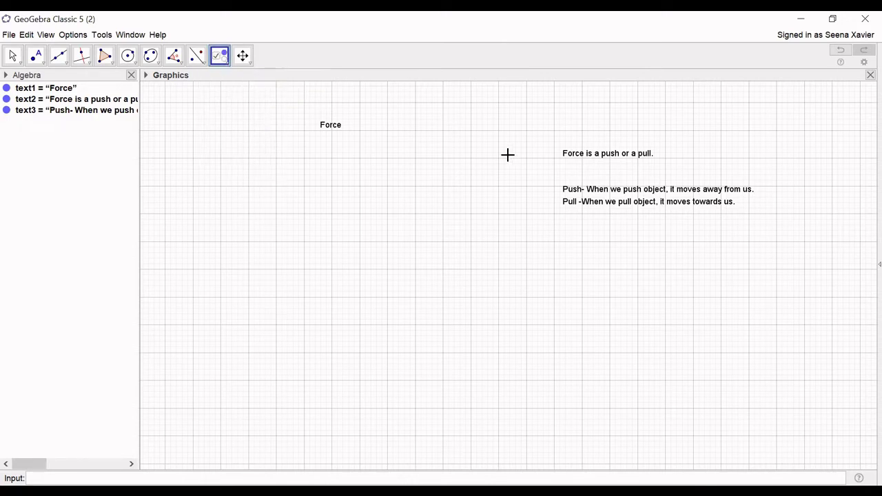
pyautogui.click(568, 133)
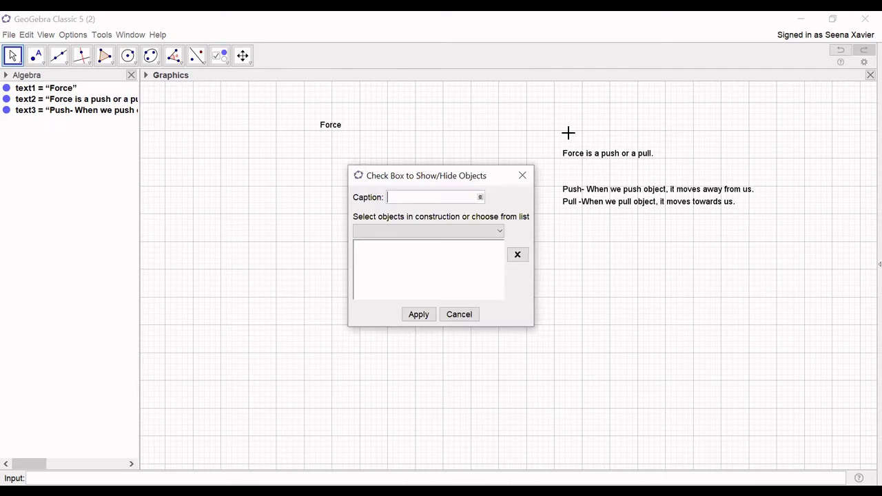
pyautogui.write('Show definition')
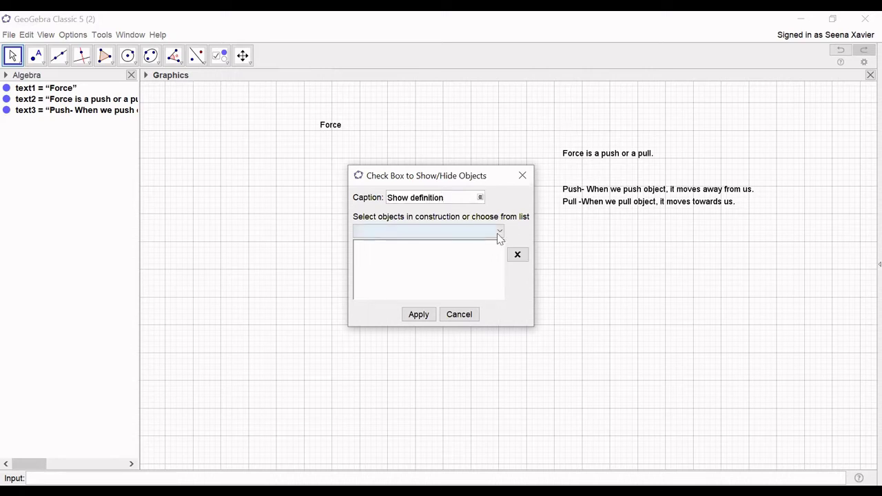
pyautogui.click(499, 234)
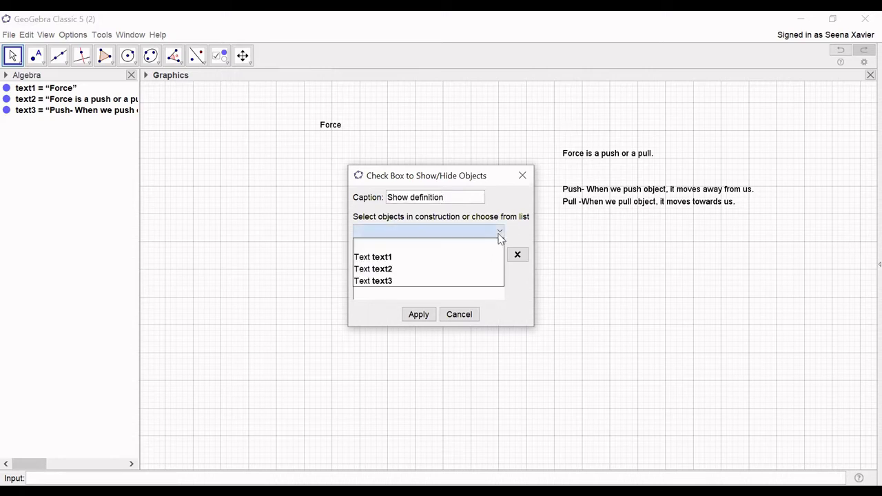
pyautogui.click(84, 103)
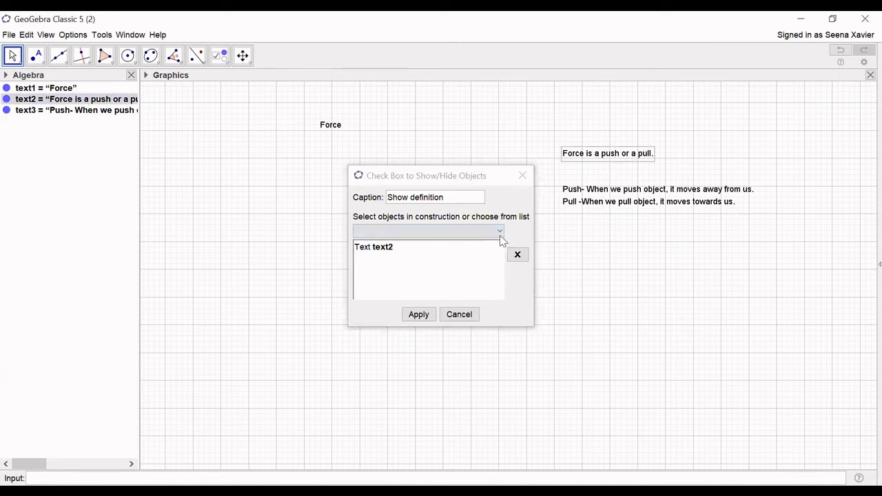
pyautogui.click(500, 234)
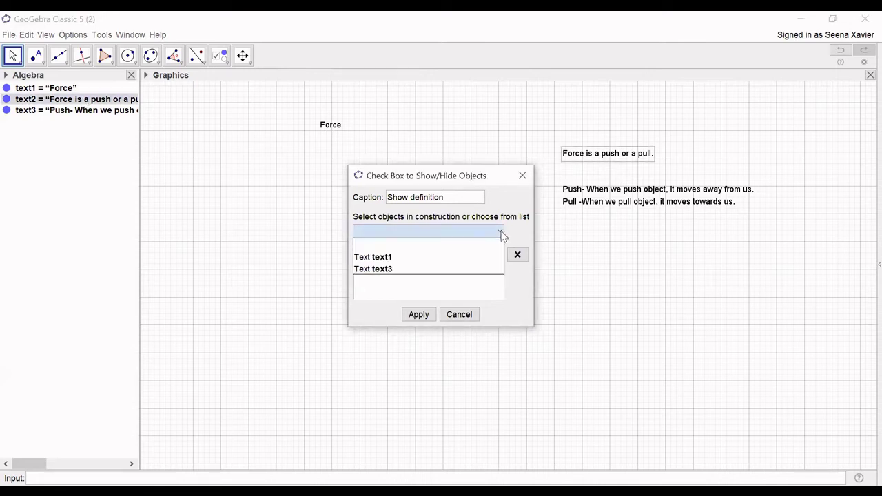
pyautogui.click(408, 270)
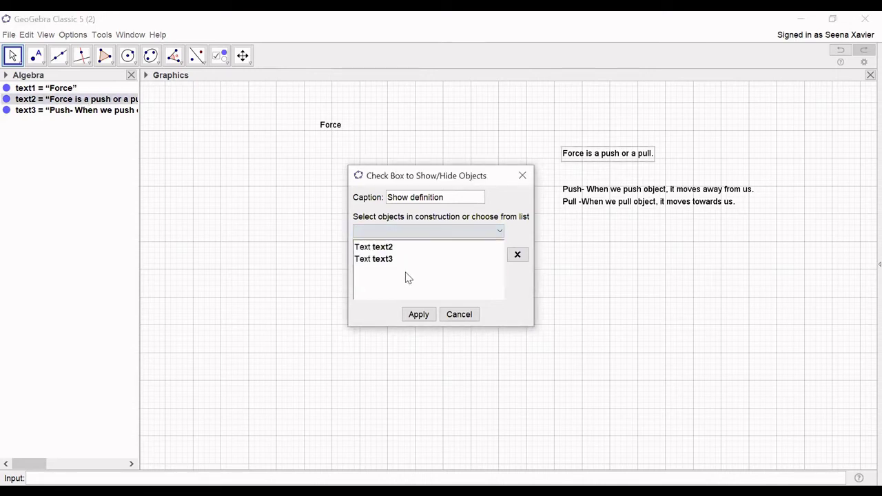
pyautogui.click(419, 315)
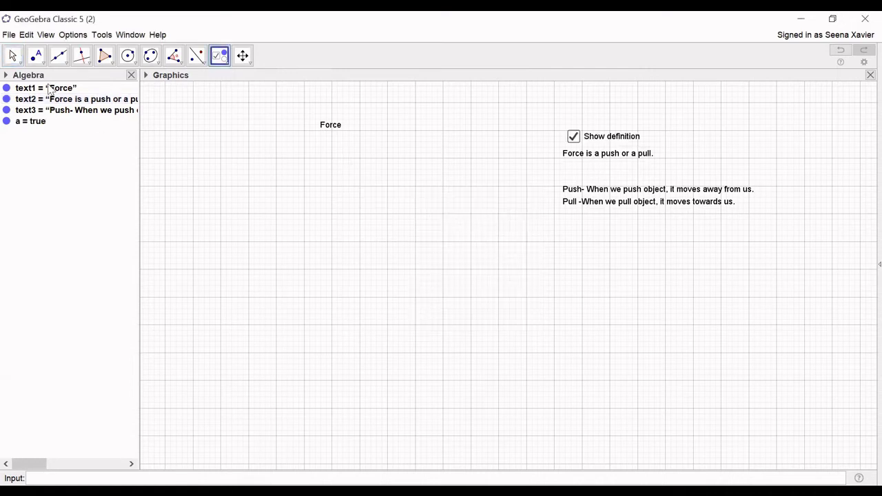
pyautogui.click(12, 55)
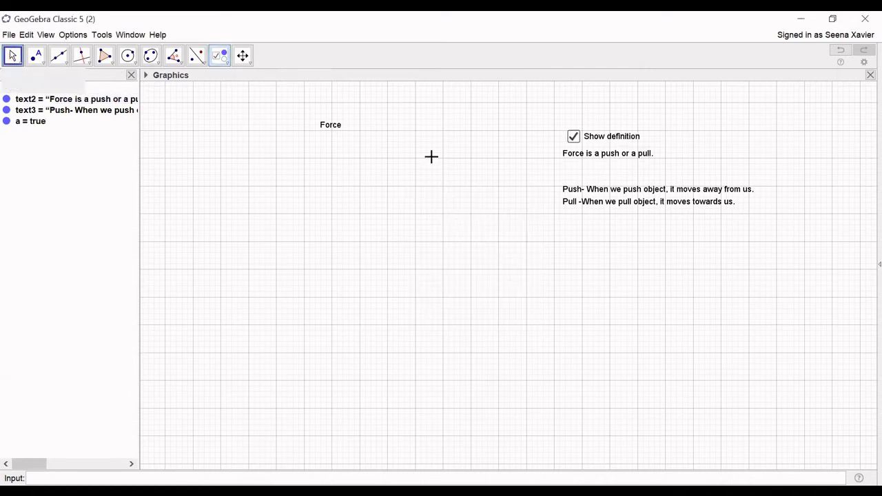
# Step: Test the "Show definition" check box by toggling it off and on, and leave the definitions hidden
pyautogui.click(573, 136)
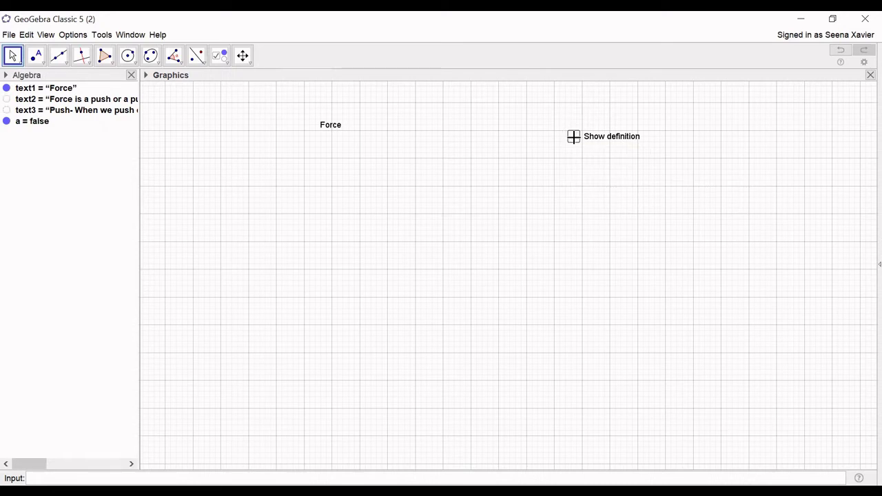
pyautogui.click(574, 137)
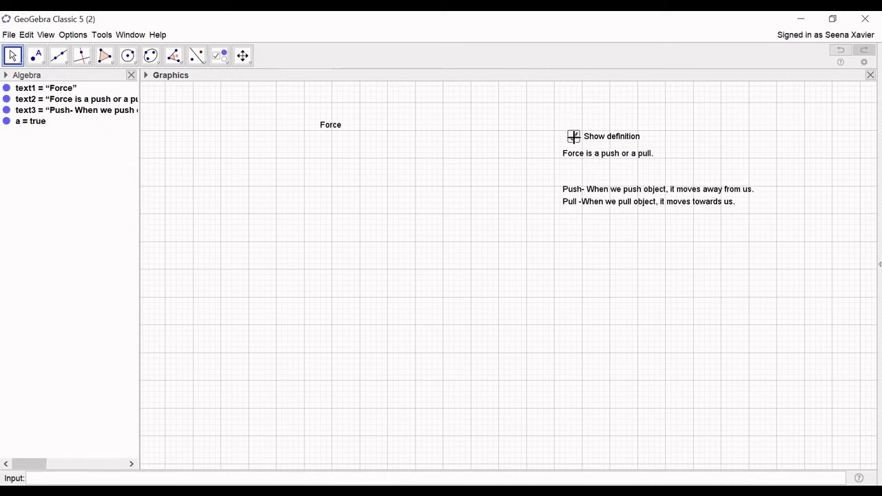
pyautogui.click(612, 141)
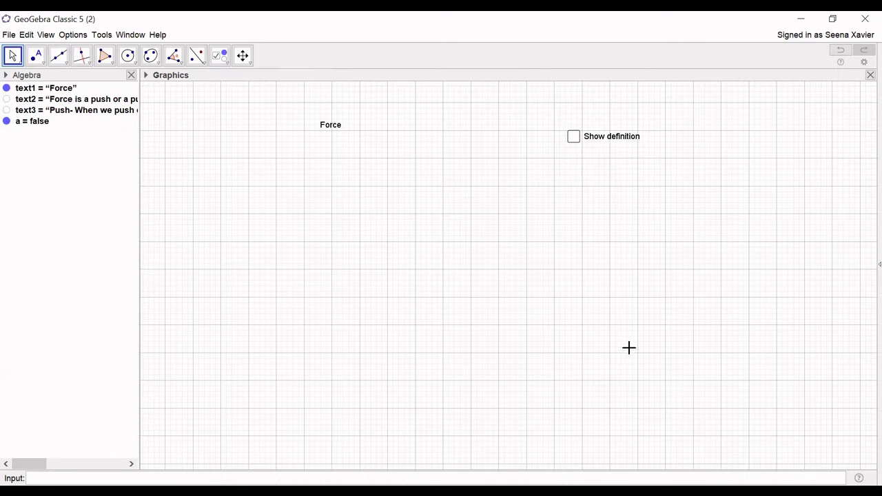
# Step: Insert the image boy 1.jpg and place it at the graphics area's lower left, scaled to about 3.6 units wide
pyautogui.click(26, 36)
pyautogui.moveTo(49, 125)
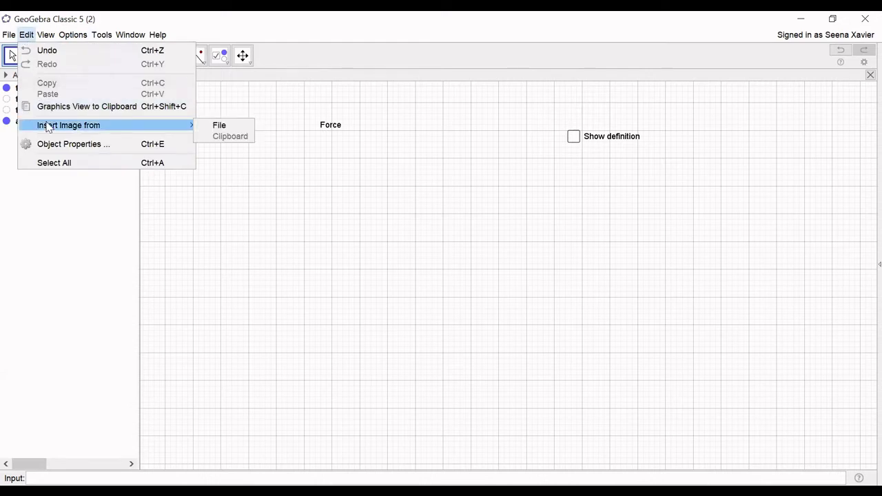
pyautogui.click(220, 124)
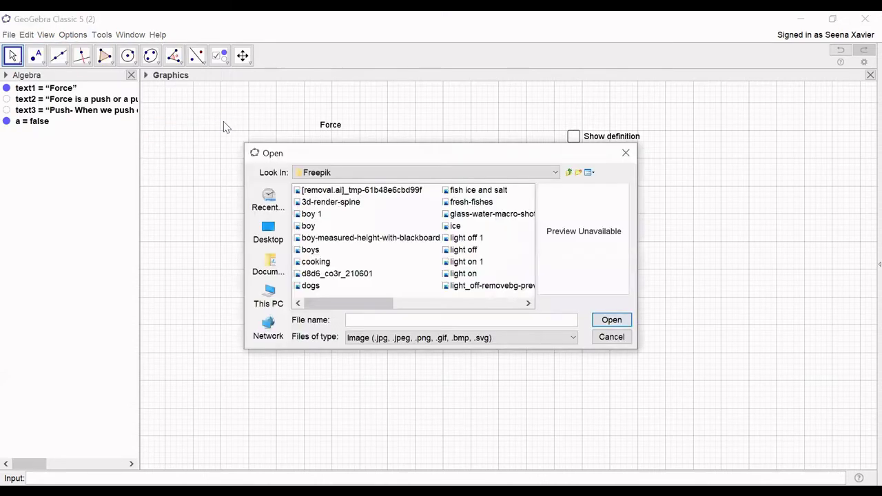
pyautogui.click(303, 214)
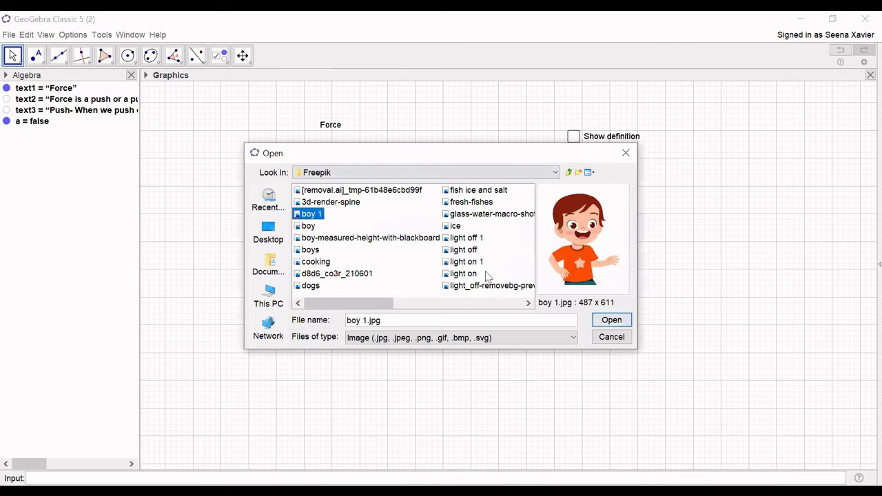
pyautogui.click(609, 321)
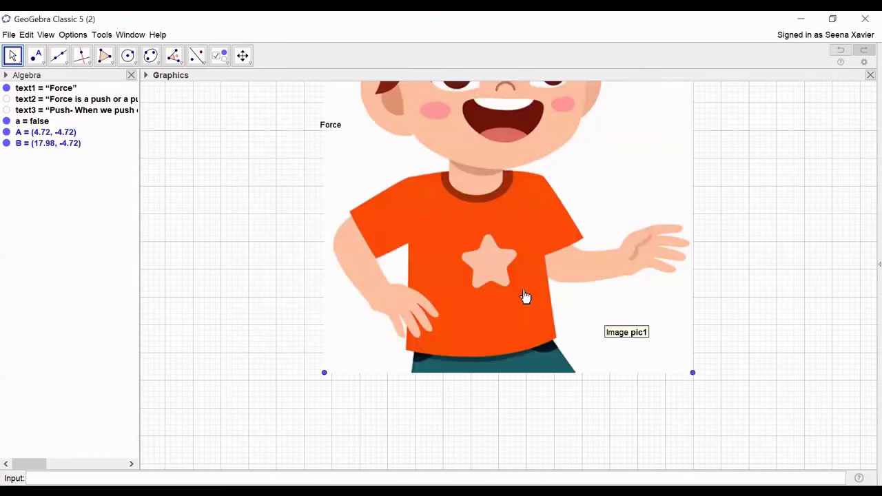
pyautogui.moveTo(693, 377); pyautogui.dragTo(427, 374)
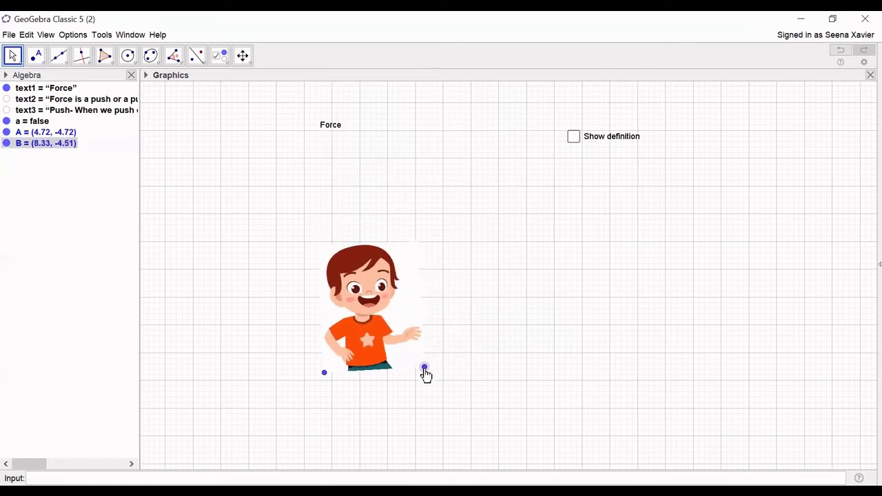
pyautogui.moveTo(323, 324); pyautogui.dragTo(204, 333)
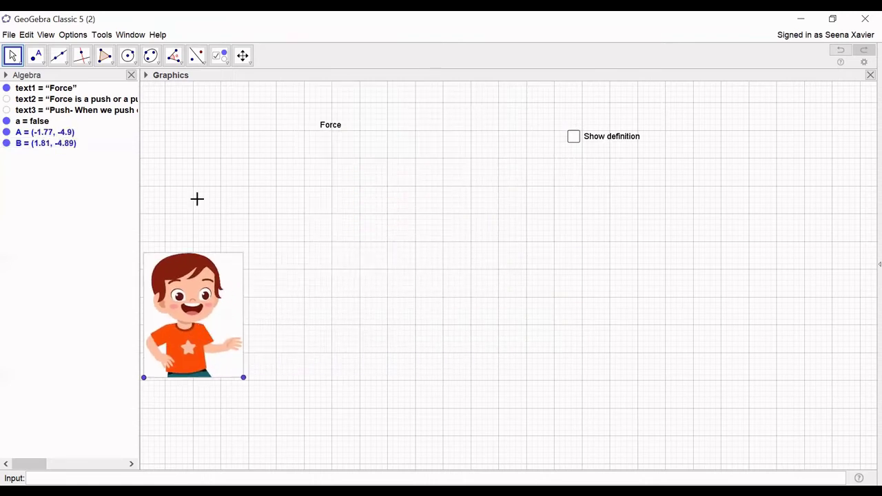
# Step: Insert the image file toy car.jpg from the Freepik folder
pyautogui.click(26, 36)
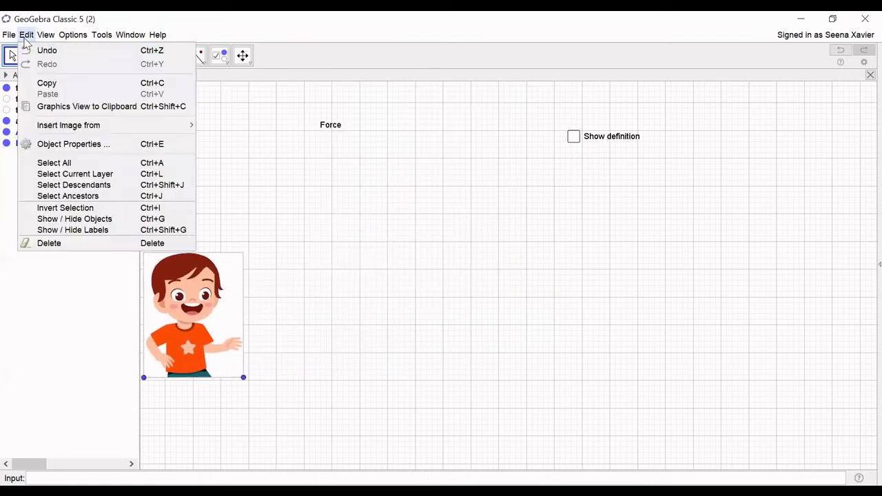
pyautogui.moveTo(49, 131)
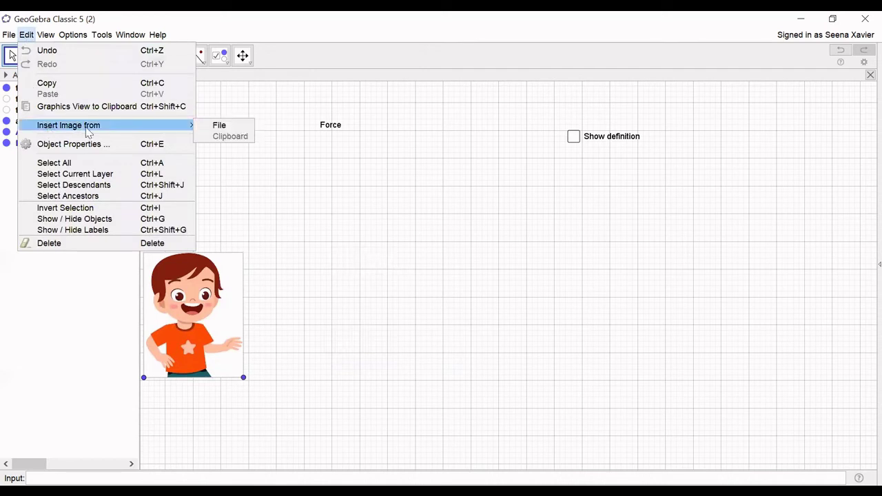
pyautogui.click(219, 127)
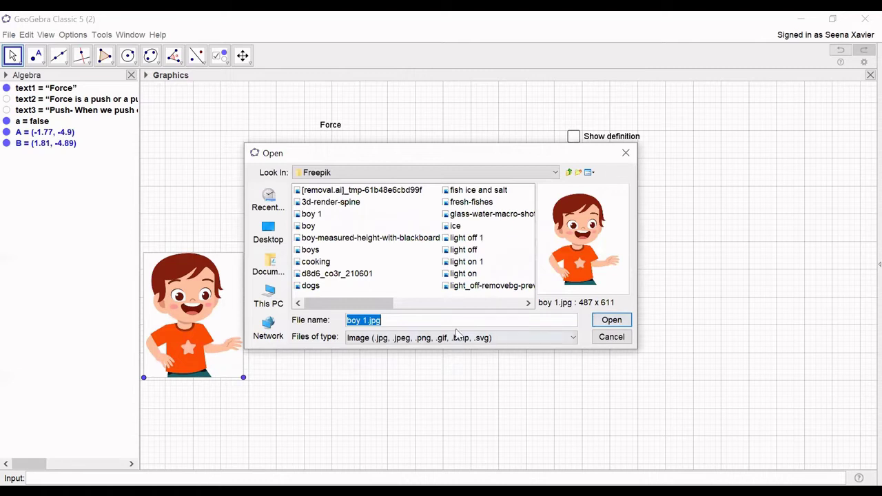
pyautogui.write('toy')
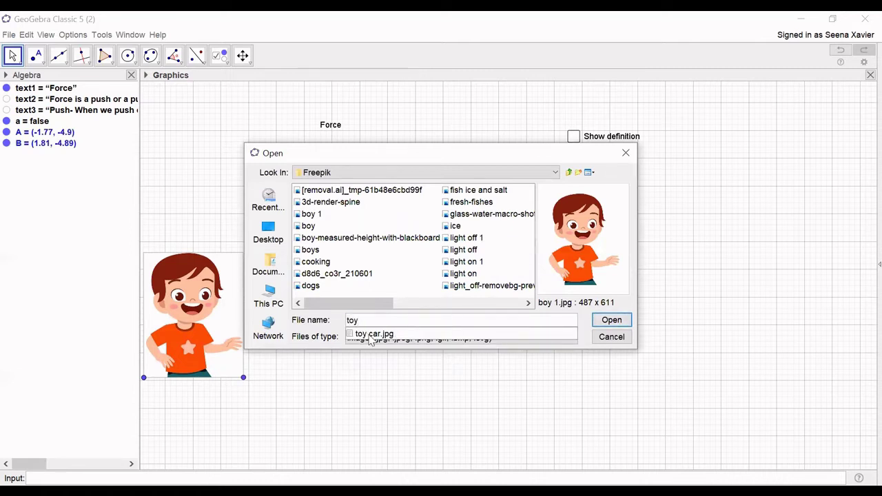
pyautogui.click(374, 333)
pyautogui.click(611, 321)
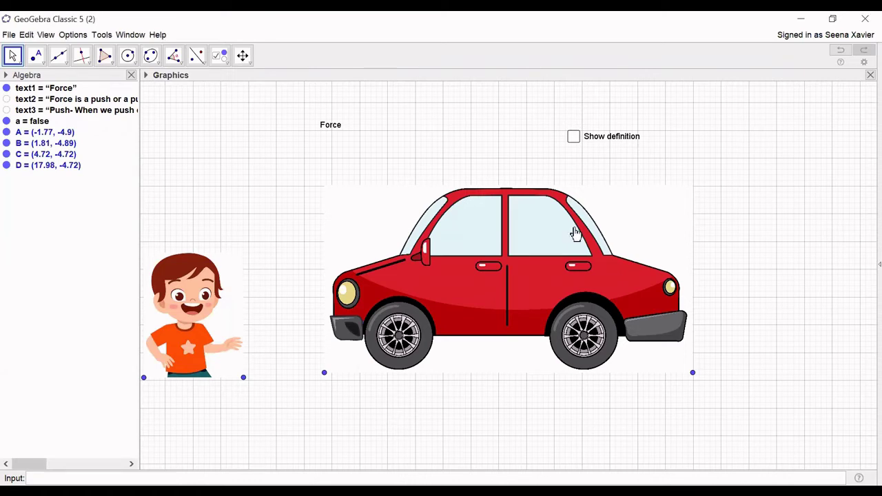
# Step: Shrink the car image to about 4.6 units wide and place it beside the boy, with its base at nearly the same height
pyautogui.click(516, 306)
pyautogui.moveTo(516, 306); pyautogui.dragTo(579, 328)
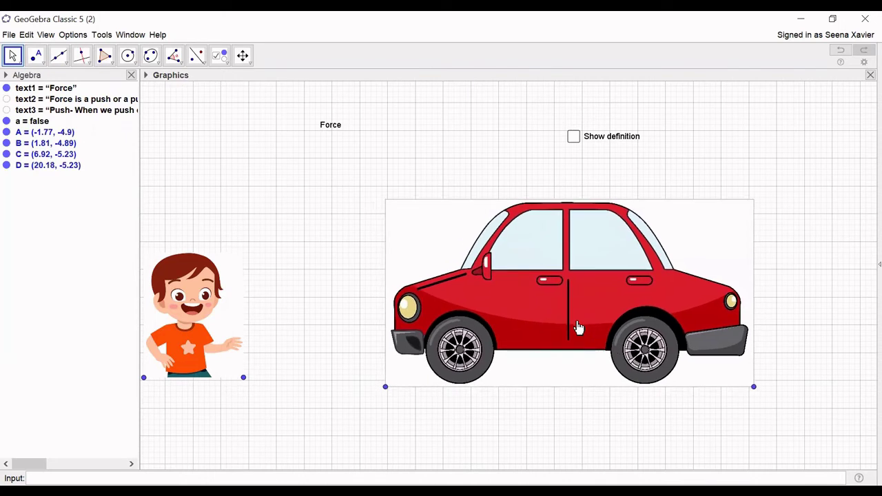
pyautogui.click(754, 388)
pyautogui.moveTo(732, 387); pyautogui.dragTo(515, 392)
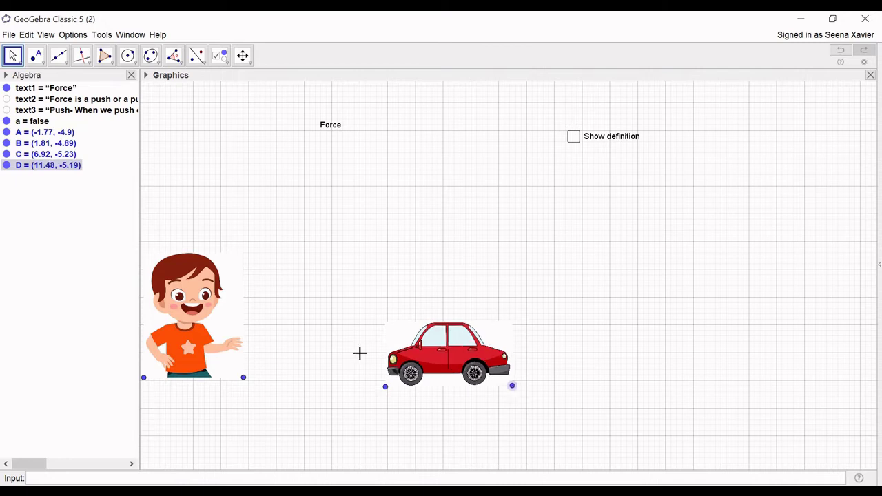
pyautogui.moveTo(423, 366); pyautogui.dragTo(446, 355)
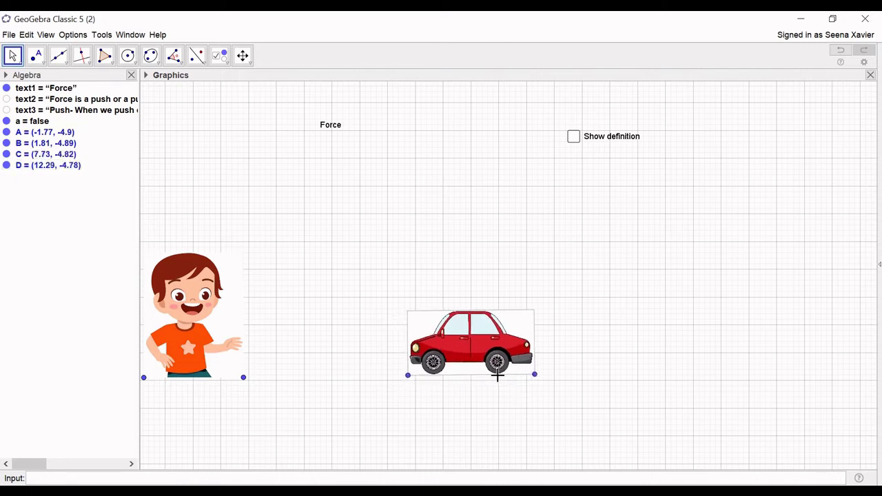
pyautogui.moveTo(535, 377); pyautogui.dragTo(536, 377)
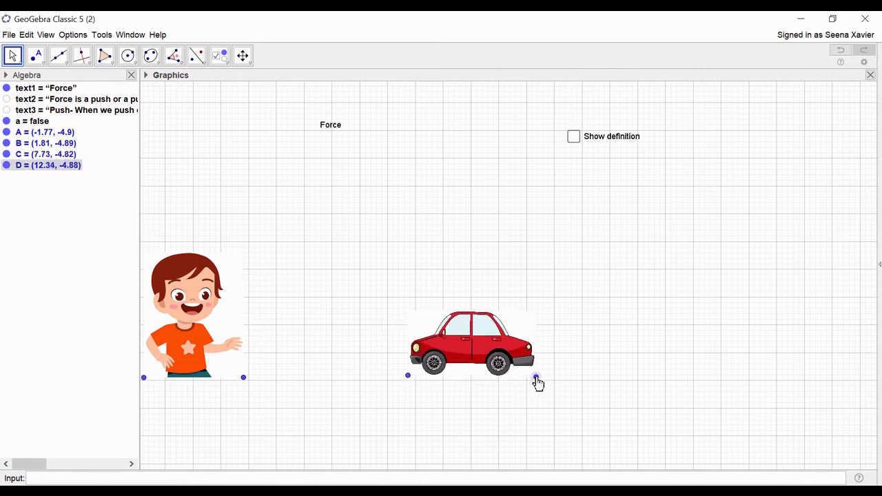
# Step: Create a number slider named a above the car, ranging from 0 to 10
pyautogui.click(222, 65)
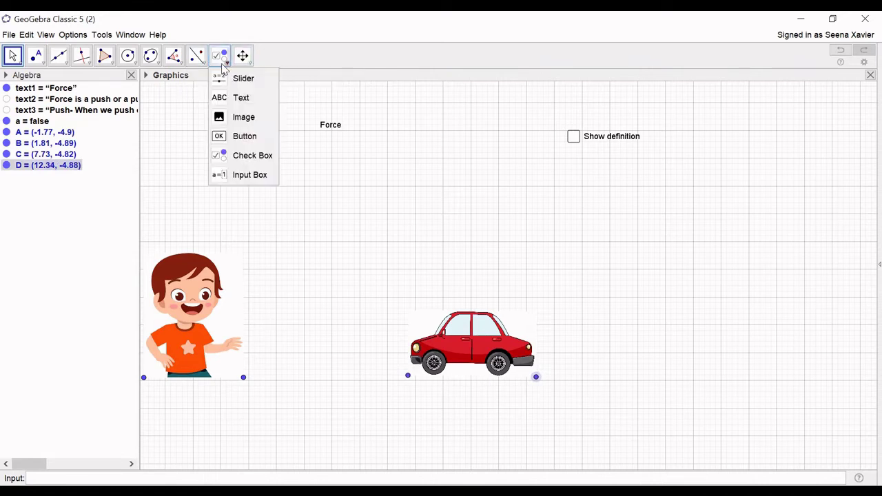
pyautogui.click(240, 78)
pyautogui.click(426, 177)
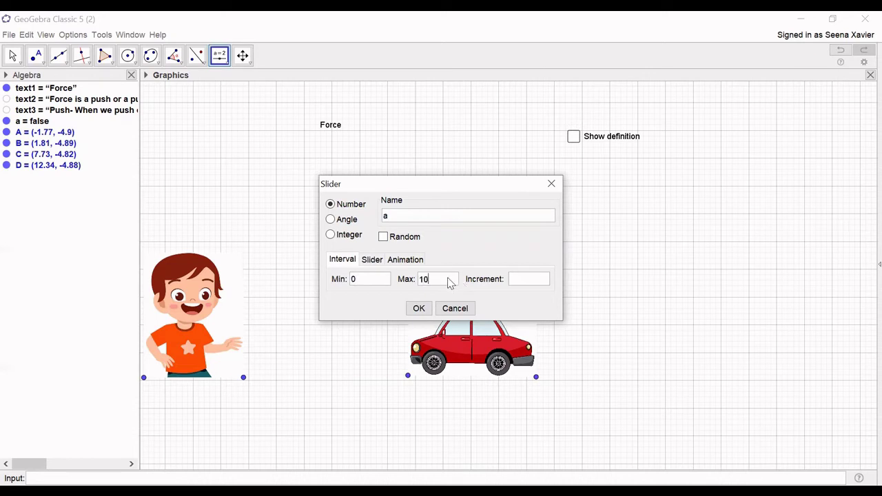
pyautogui.click(419, 308)
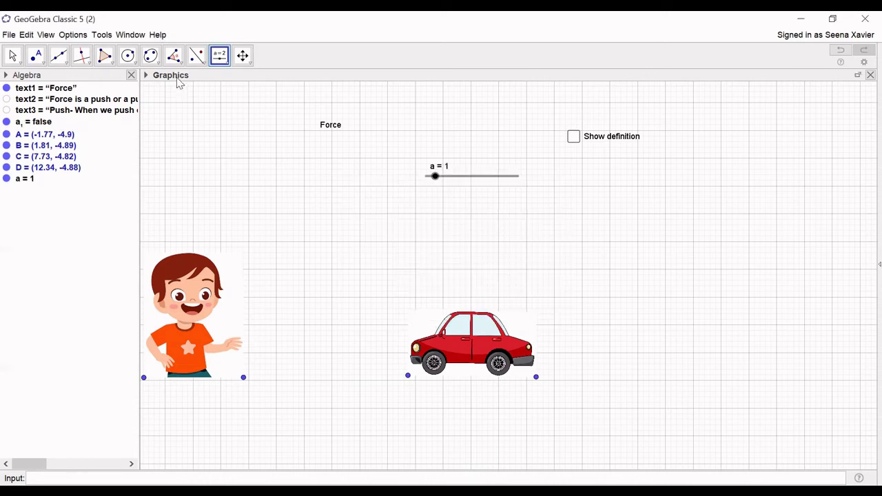
# Step: Draw a segment with given length a starting between the boy and the car, and test it by moving the slider to 4.6
pyautogui.click(67, 61)
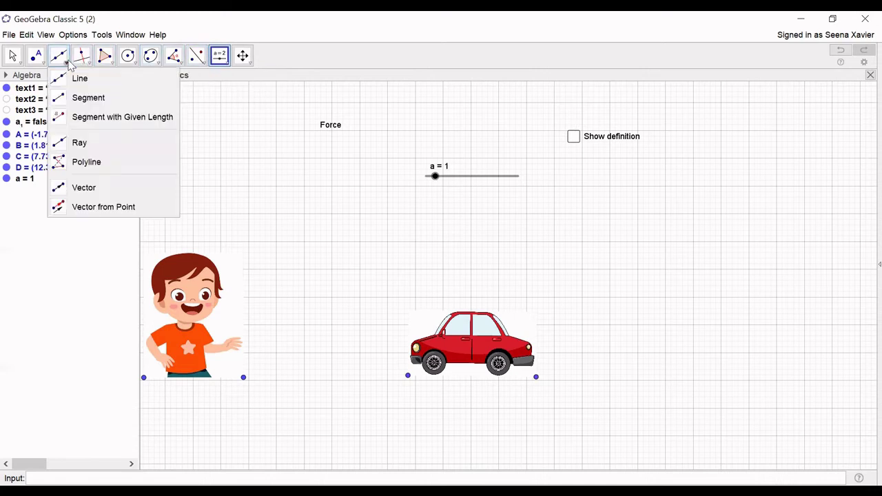
pyautogui.click(86, 117)
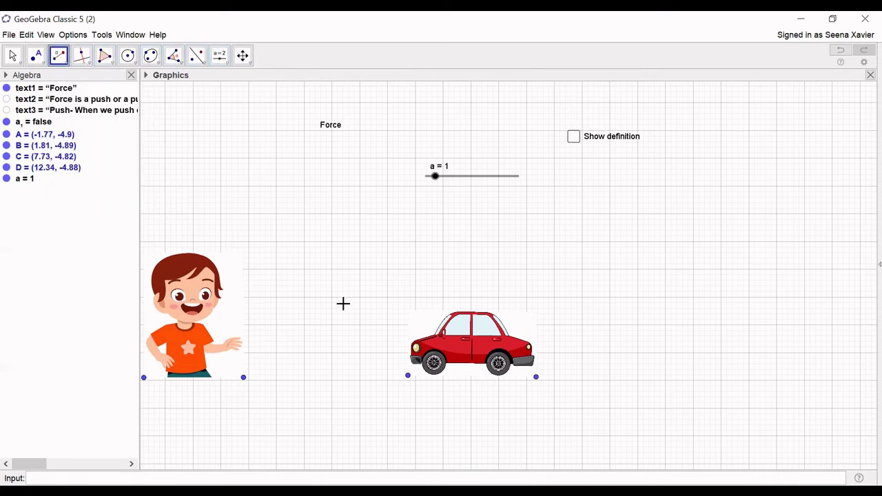
pyautogui.click(345, 297)
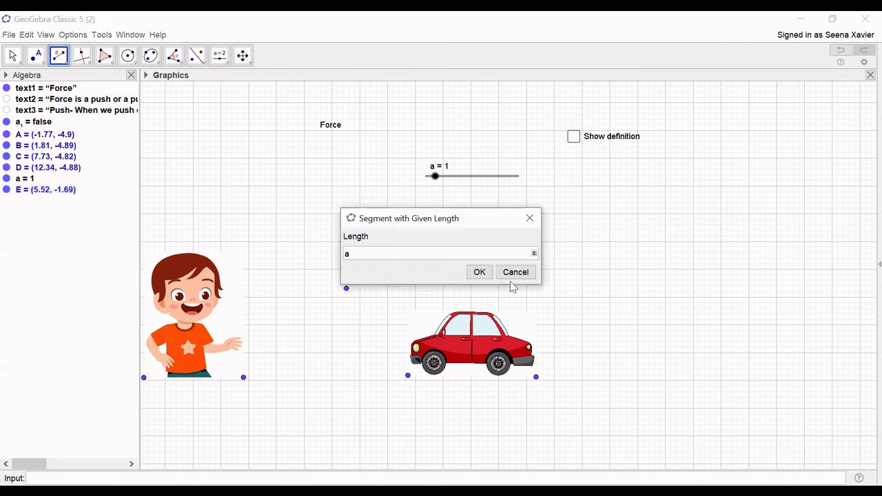
pyautogui.click(480, 271)
pyautogui.press('Escape')
pyautogui.moveTo(437, 178); pyautogui.dragTo(469, 193)
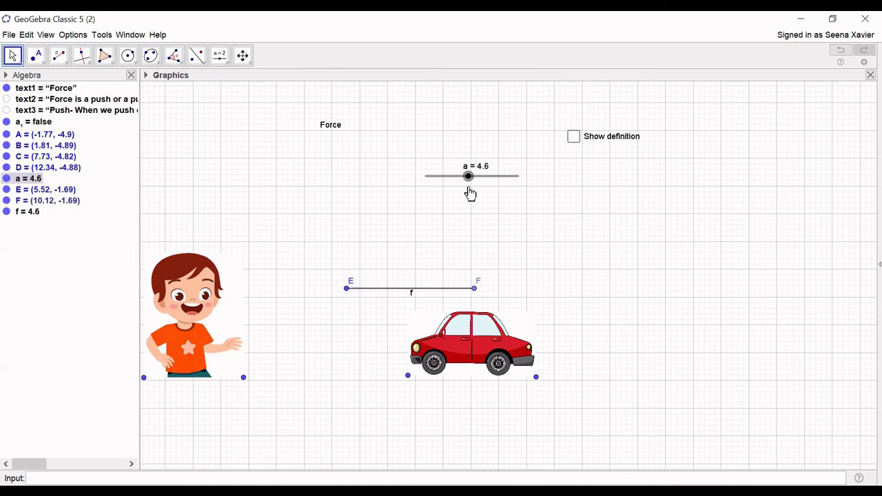
# Step: Add a segment with given length 4 starting at point F, and move slider a to 4.8 to test it
pyautogui.click(67, 64)
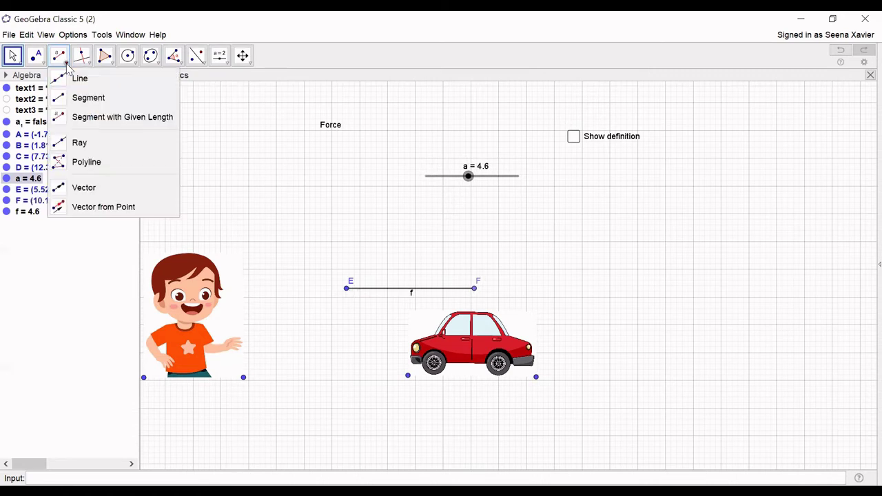
pyautogui.click(103, 117)
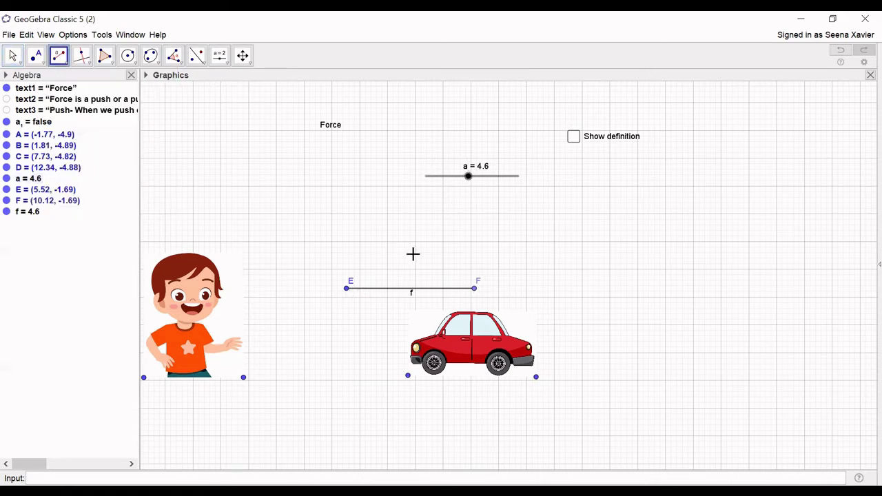
pyautogui.click(474, 289)
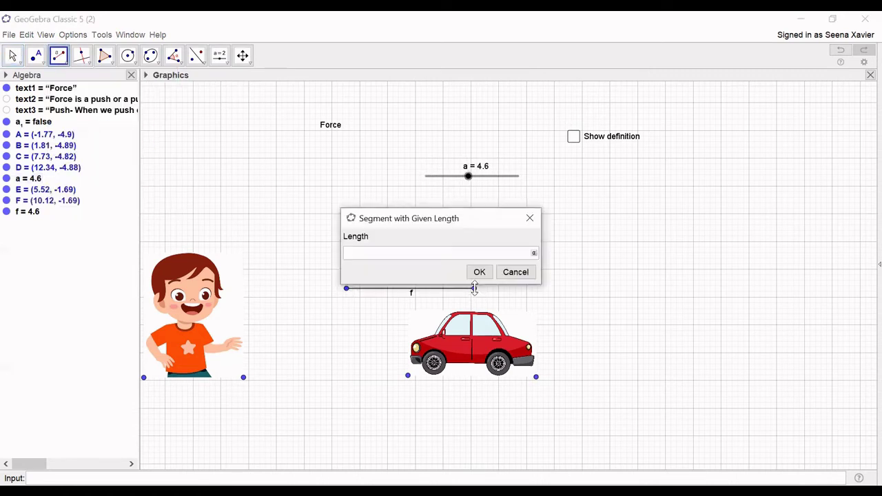
pyautogui.click(481, 273)
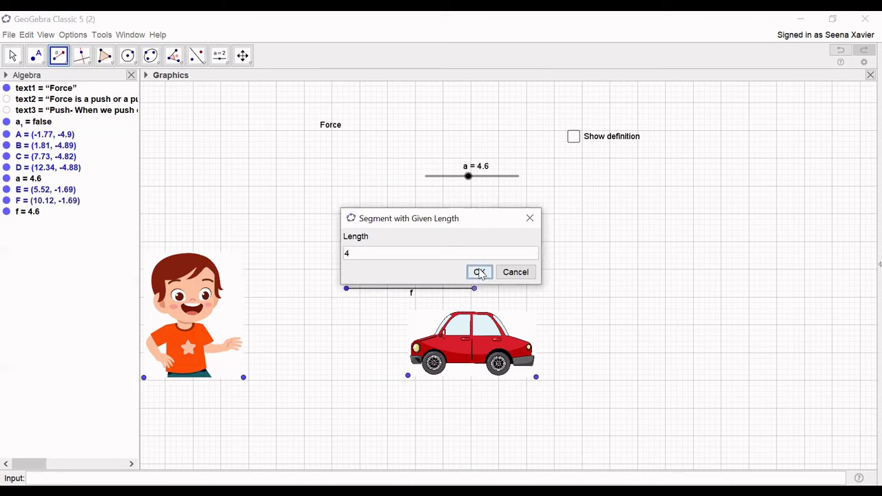
pyautogui.press('Escape')
pyautogui.moveTo(469, 176)
pyautogui.mouseDown()
pyautogui.moveTo(459, 178)
pyautogui.moveTo(486, 181)
pyautogui.moveTo(472, 184)
pyautogui.mouseUp()
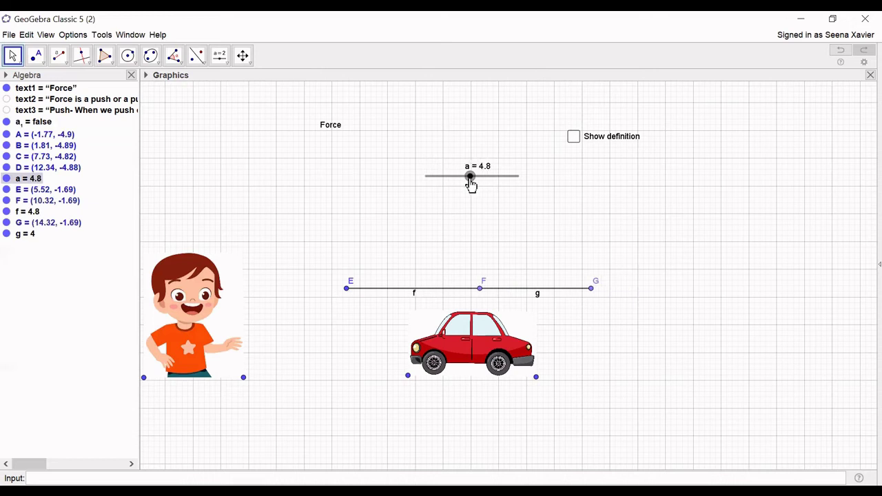
# Step: Attach the car image to the second segment by setting its Corner 1 to F and Corner 2 to G
pyautogui.rightClick(466, 350)
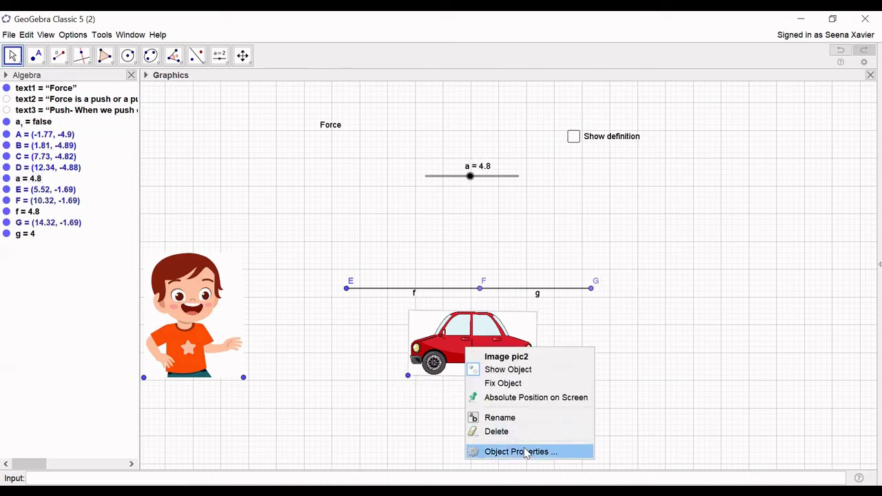
pyautogui.click(525, 451)
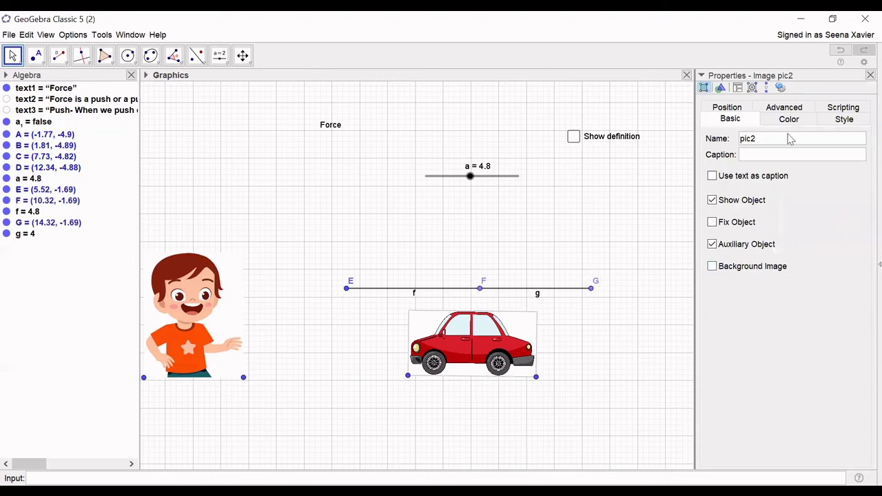
pyautogui.click(734, 110)
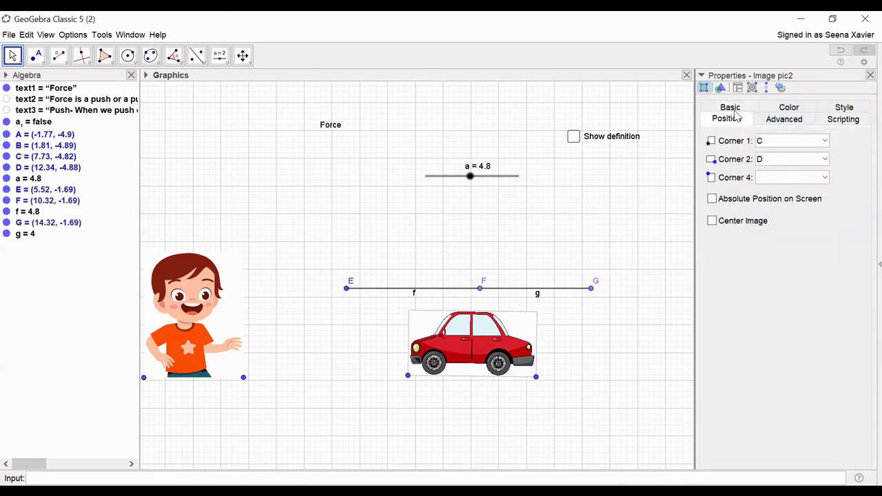
pyautogui.click(824, 141)
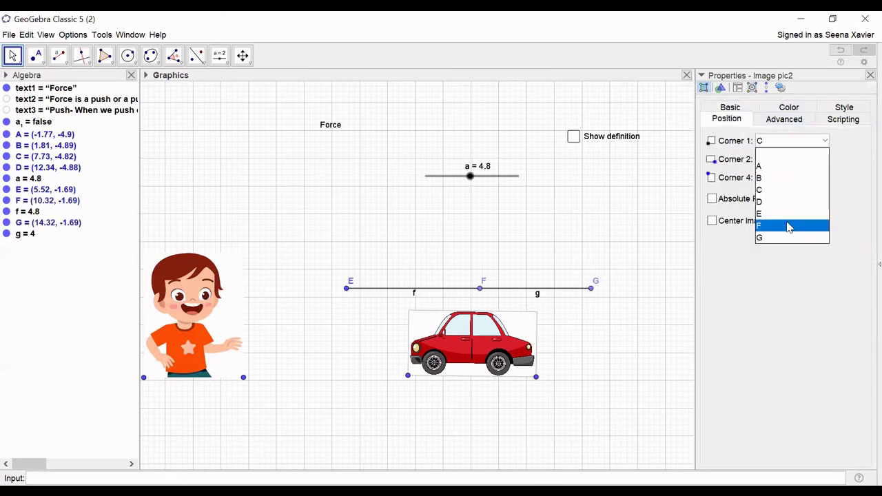
pyautogui.click(789, 226)
pyautogui.click(824, 161)
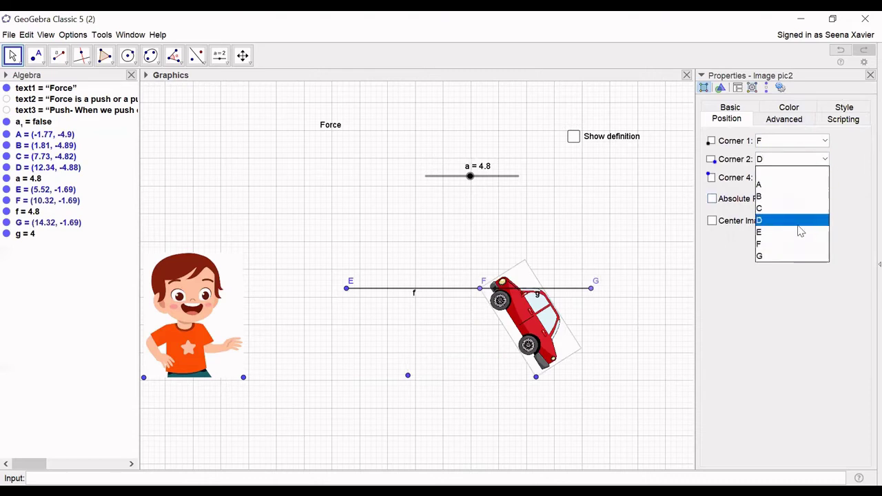
pyautogui.click(792, 256)
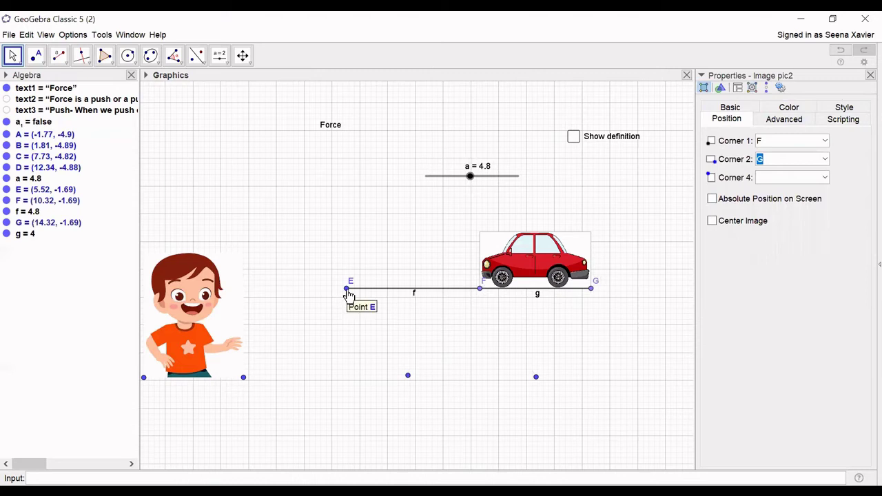
# Step: Move point E to the boy's base at about (1.78, -4.81) and test the car's travel, leaving slider a at 8
pyautogui.moveTo(349, 298); pyautogui.dragTo(246, 384)
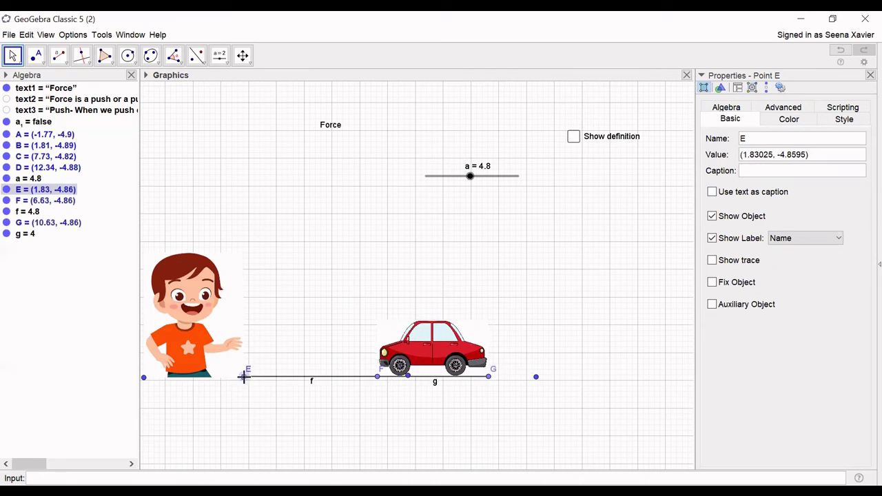
pyautogui.moveTo(442, 184); pyautogui.dragTo(557, 199)
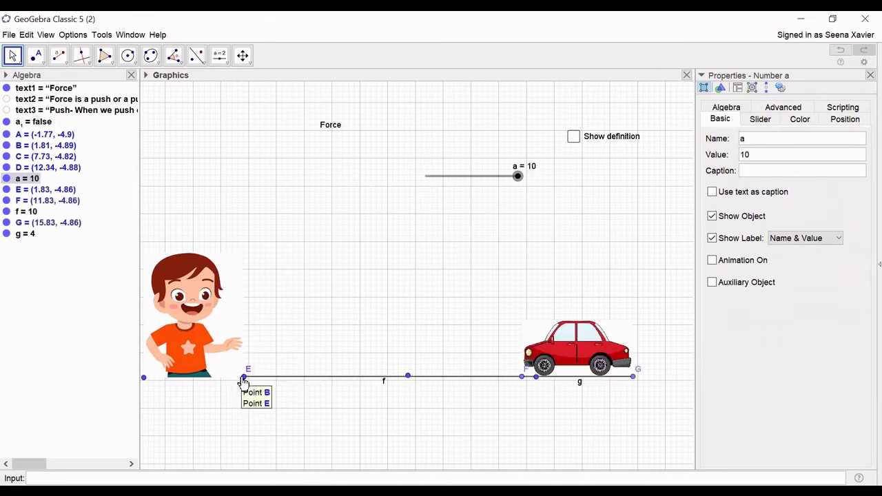
pyautogui.moveTo(244, 383); pyautogui.dragTo(238, 381)
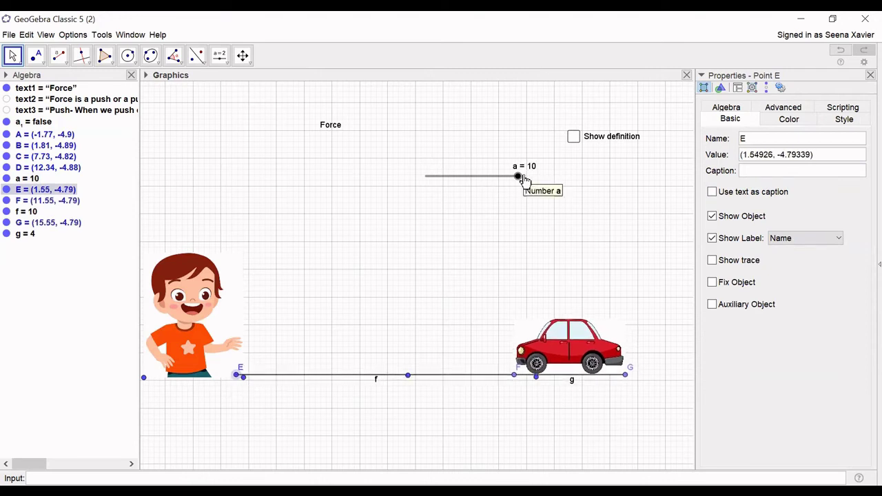
pyautogui.moveTo(507, 181); pyautogui.dragTo(513, 223)
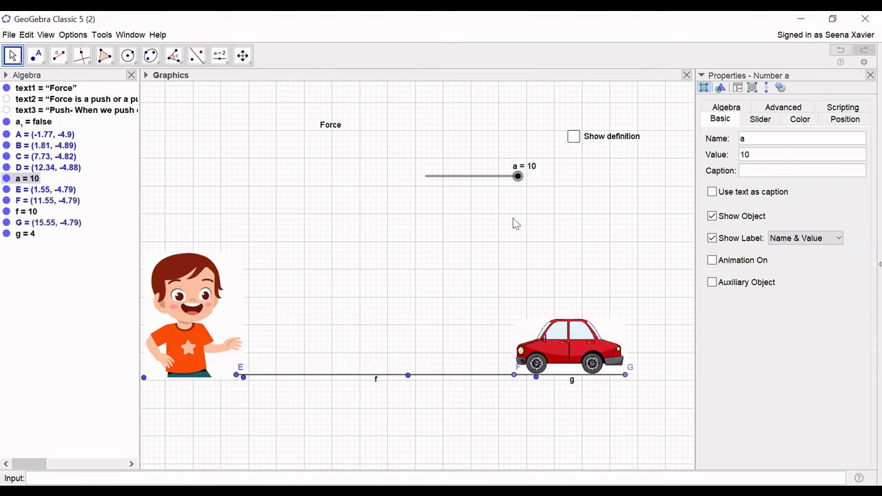
pyautogui.click(237, 377)
pyautogui.moveTo(239, 378); pyautogui.dragTo(244, 378)
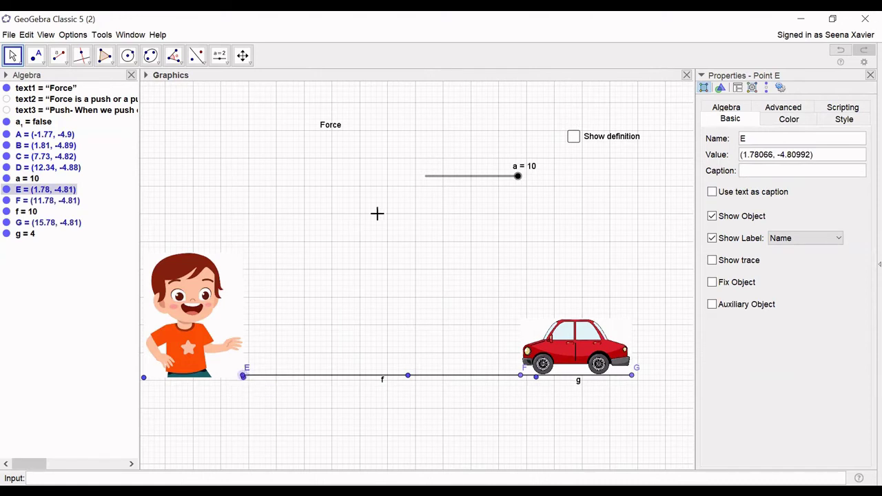
pyautogui.moveTo(517, 178); pyautogui.dragTo(501, 195)
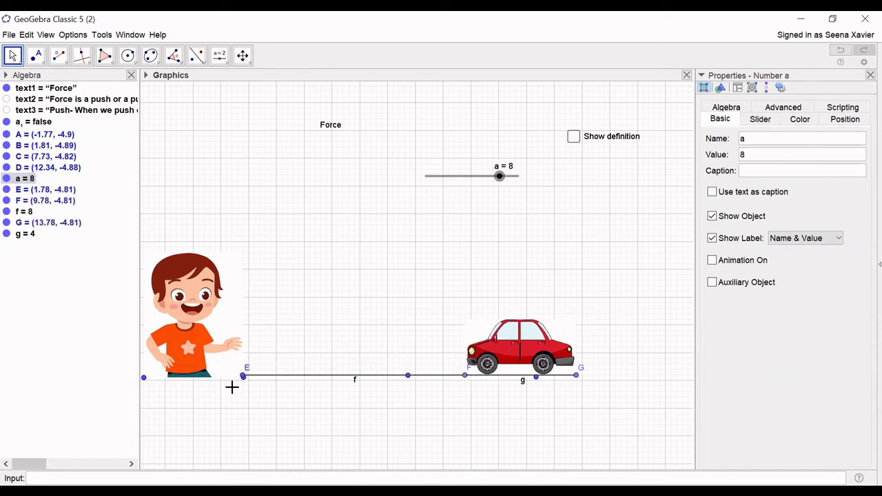
# Step: Lower the boy image by about 0.2 units
pyautogui.click(208, 334)
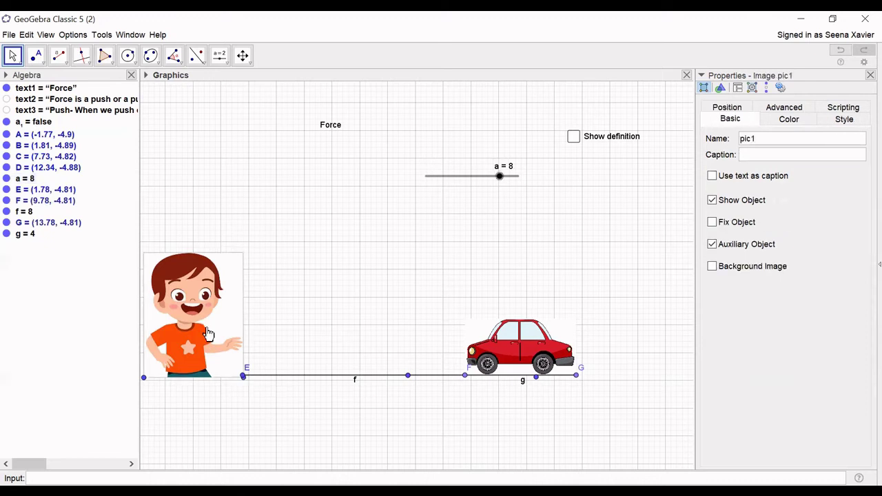
pyautogui.moveTo(208, 335); pyautogui.dragTo(208, 340)
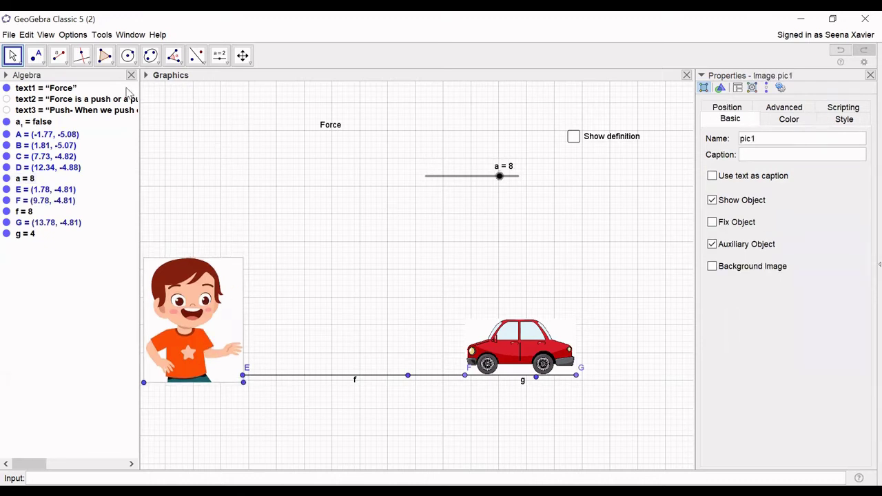
# Step: Draw a segment with given length a starting beside the boy's hand, and move its start point H to (2, -4)
pyautogui.click(63, 63)
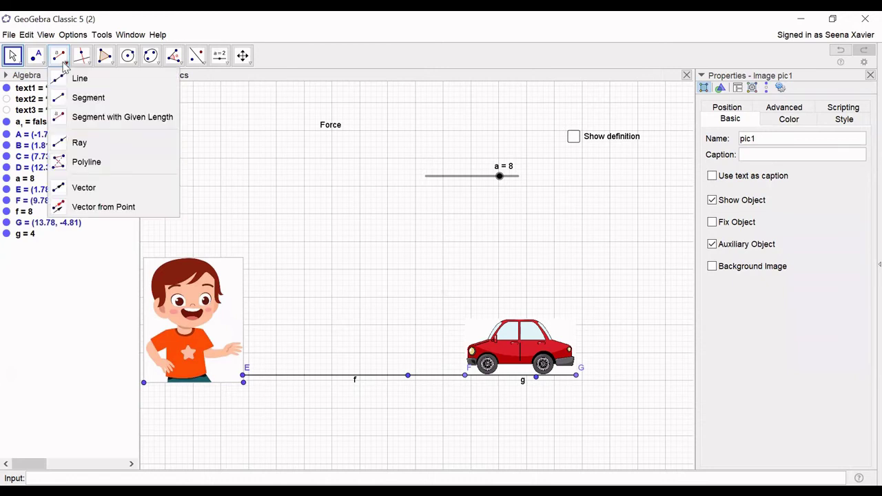
pyautogui.click(77, 116)
pyautogui.click(258, 352)
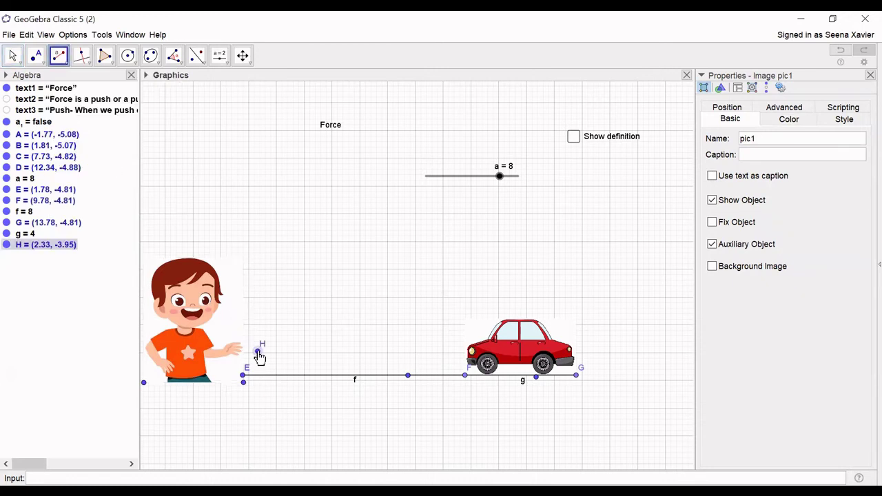
pyautogui.write('a')
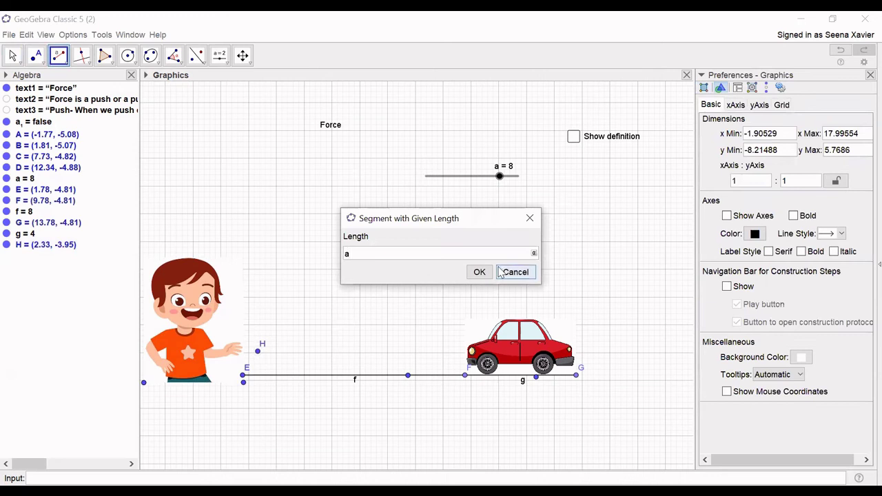
pyautogui.press('Return')
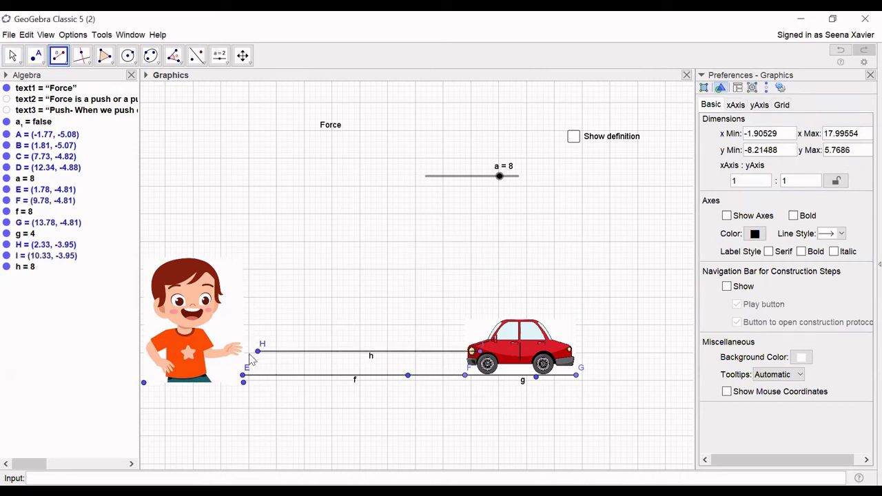
pyautogui.click(14, 57)
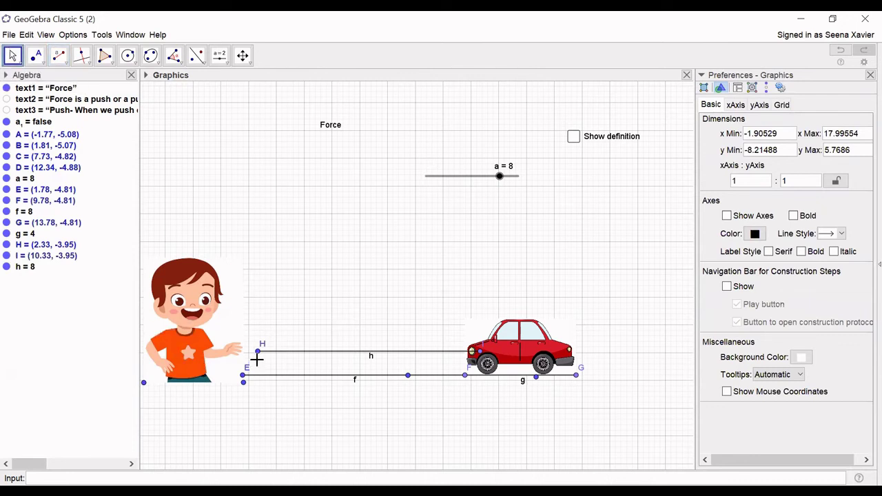
pyautogui.moveTo(258, 356); pyautogui.dragTo(249, 357)
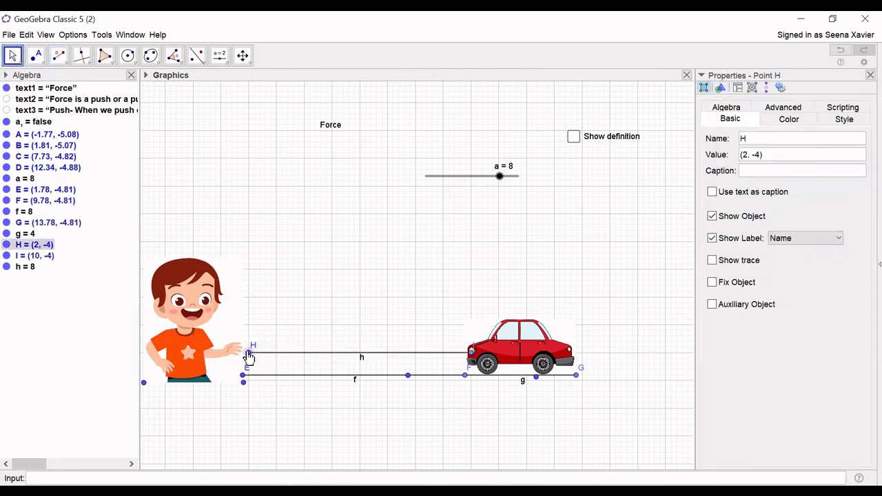
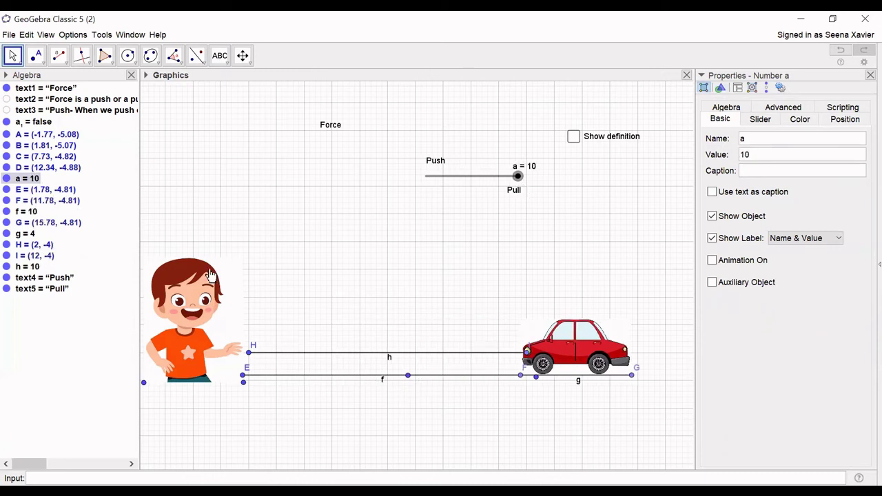
# Step: Hide segment f between the boy and the car, along with its end point F
pyautogui.rightClick(332, 377)
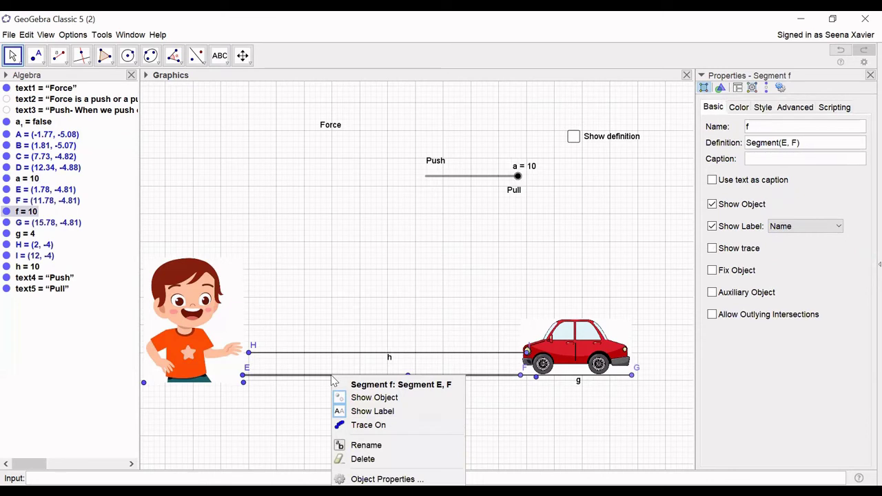
pyautogui.click(364, 398)
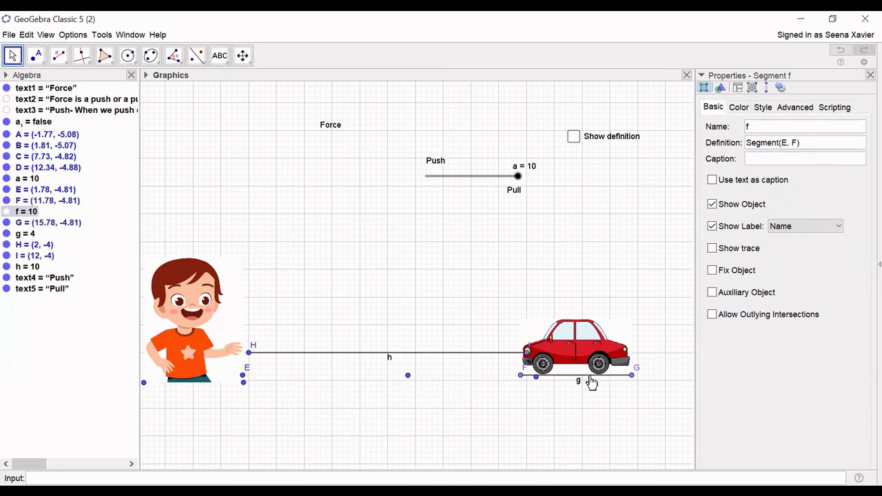
pyautogui.click(518, 375)
pyautogui.rightClick(518, 375)
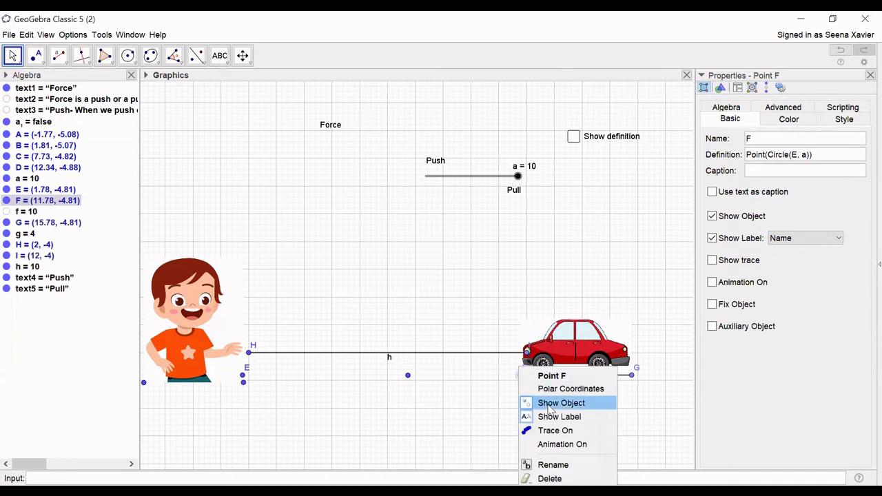
pyautogui.click(549, 408)
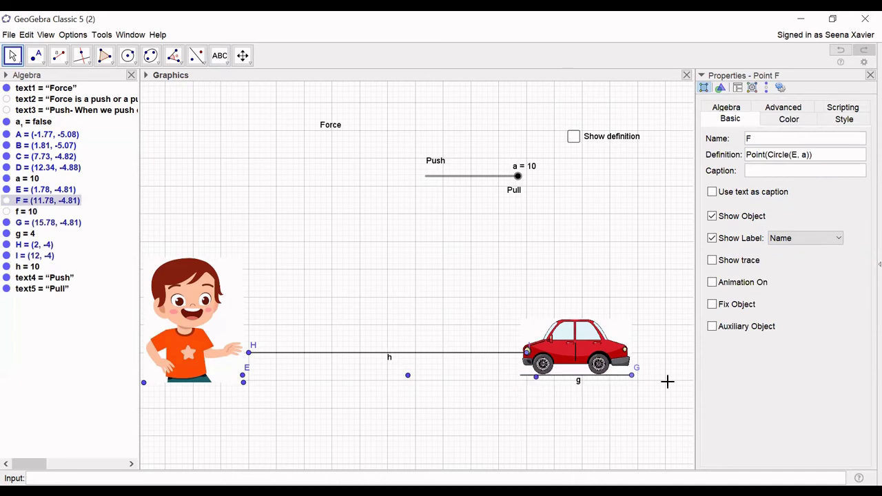
# Step: Hide point G and segment g beneath the car
pyautogui.click(632, 377)
pyautogui.rightClick(633, 378)
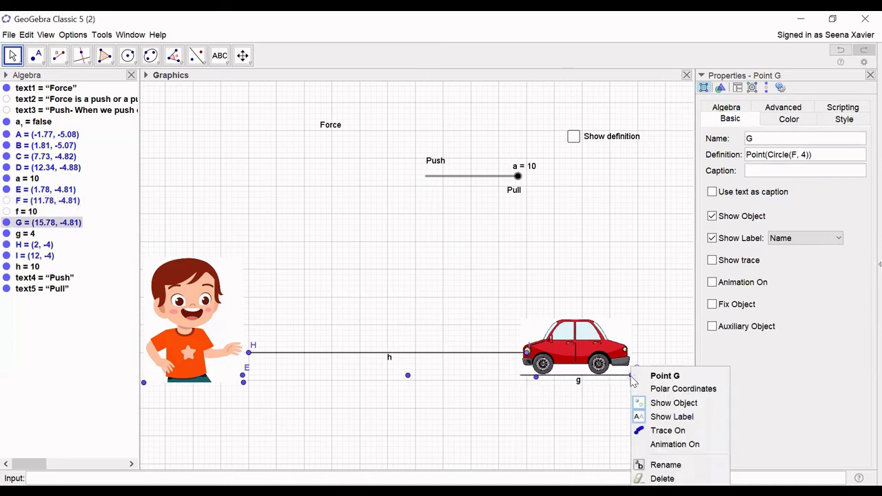
pyautogui.click(662, 403)
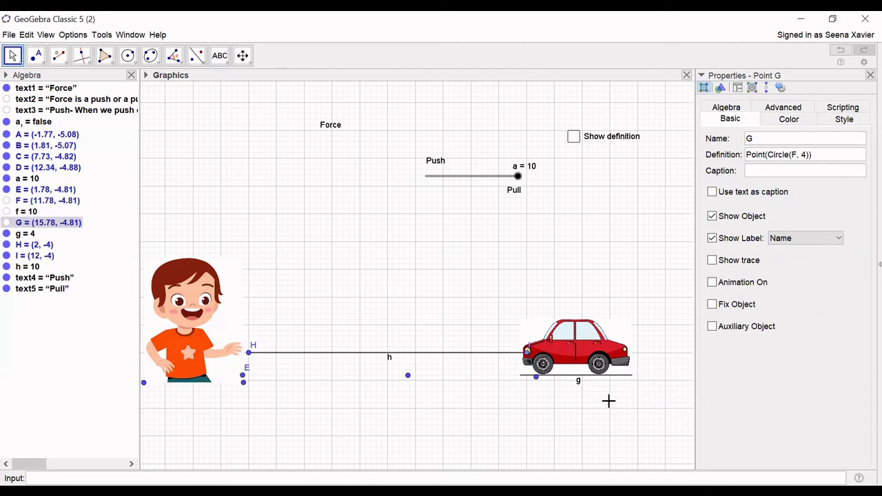
pyautogui.click(579, 383)
pyautogui.click(578, 382)
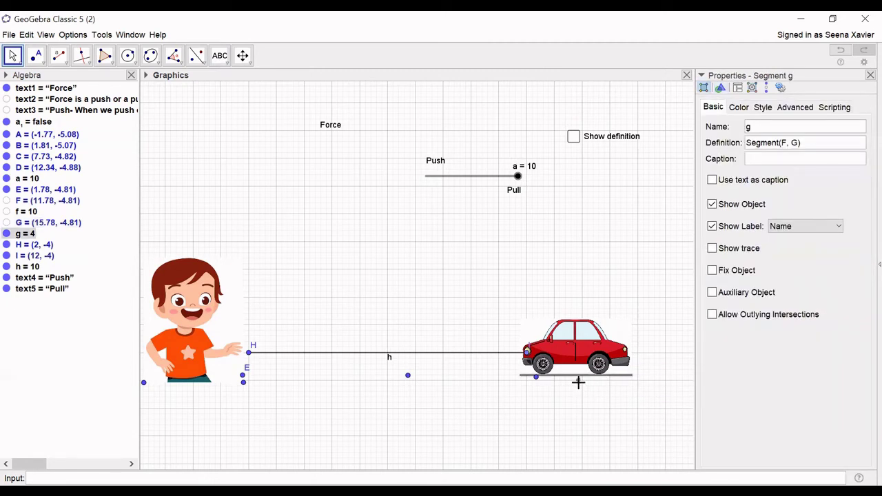
pyautogui.rightClick(579, 382)
pyautogui.click(609, 407)
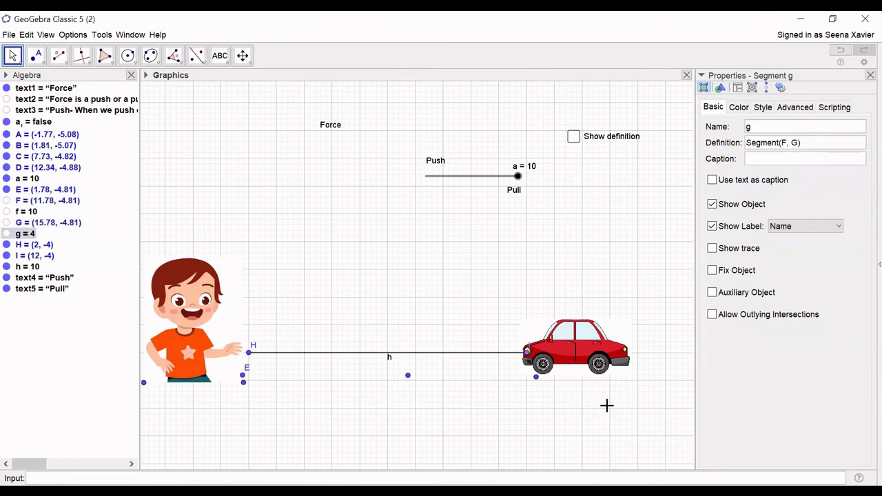
# Step: Hide the car image's former corner points D and C
pyautogui.rightClick(537, 378)
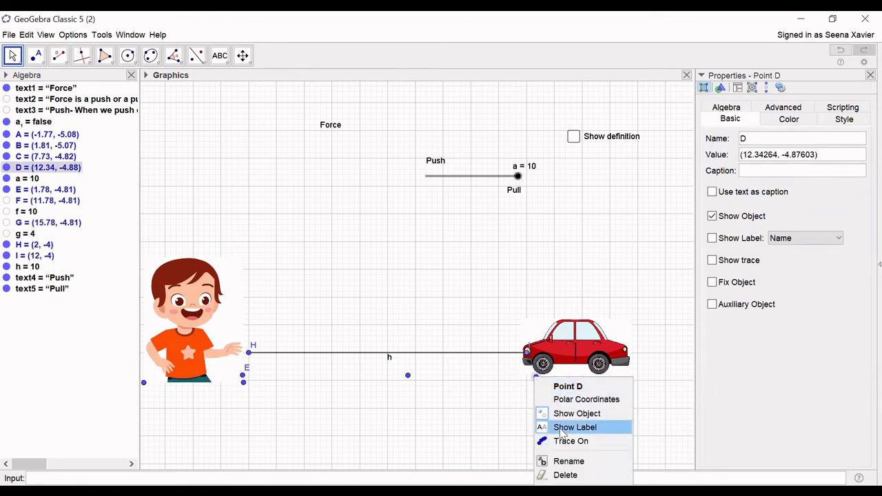
pyautogui.click(576, 414)
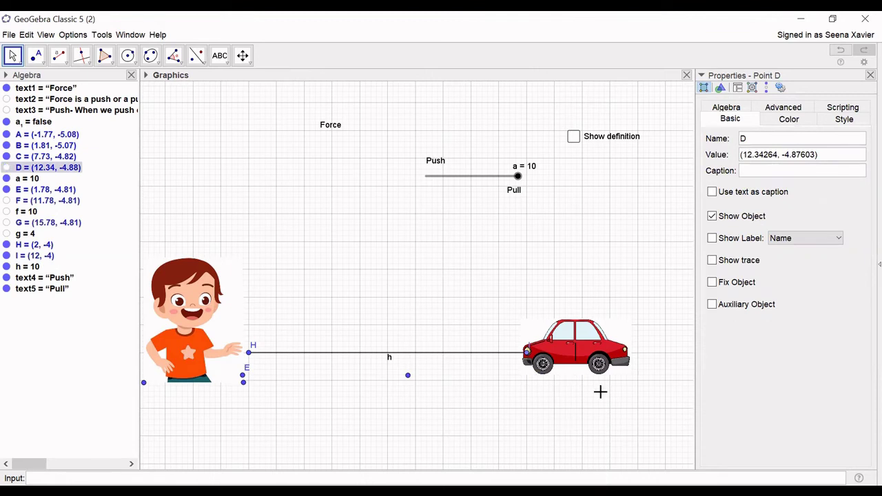
pyautogui.rightClick(408, 376)
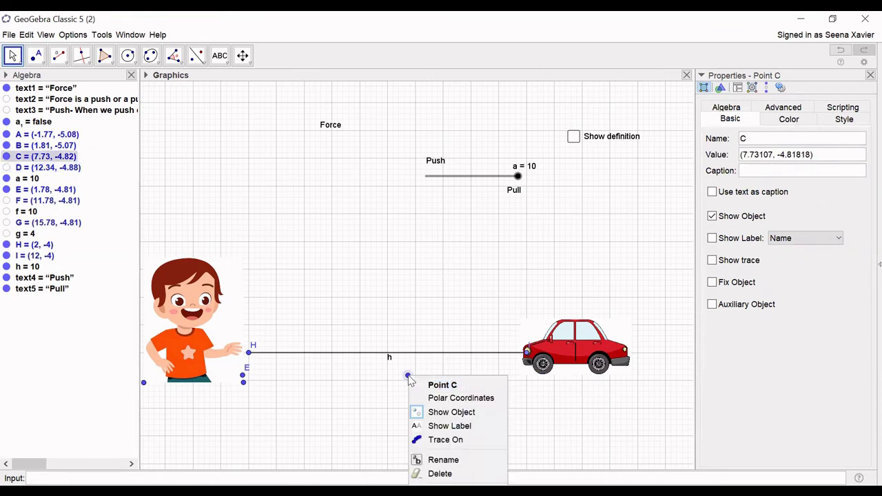
pyautogui.click(441, 412)
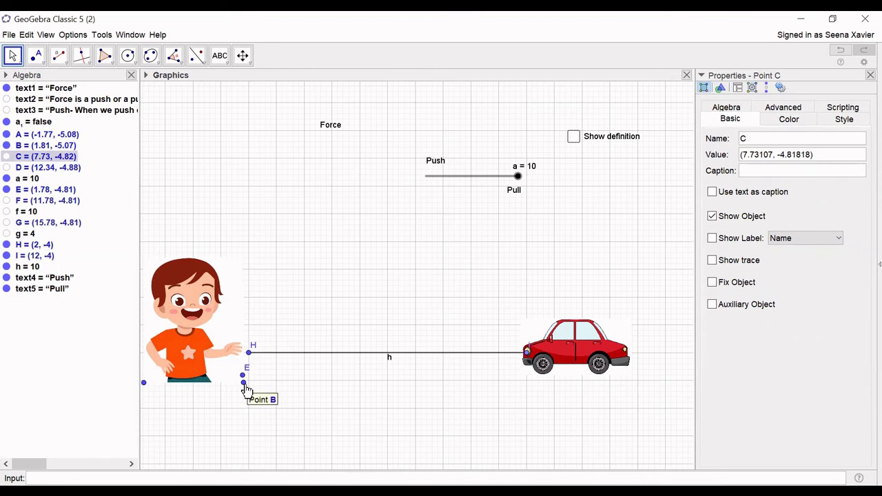
# Step: Hide points B, E and A around the base of the boy's image
pyautogui.click(243, 384)
pyautogui.rightClick(244, 383)
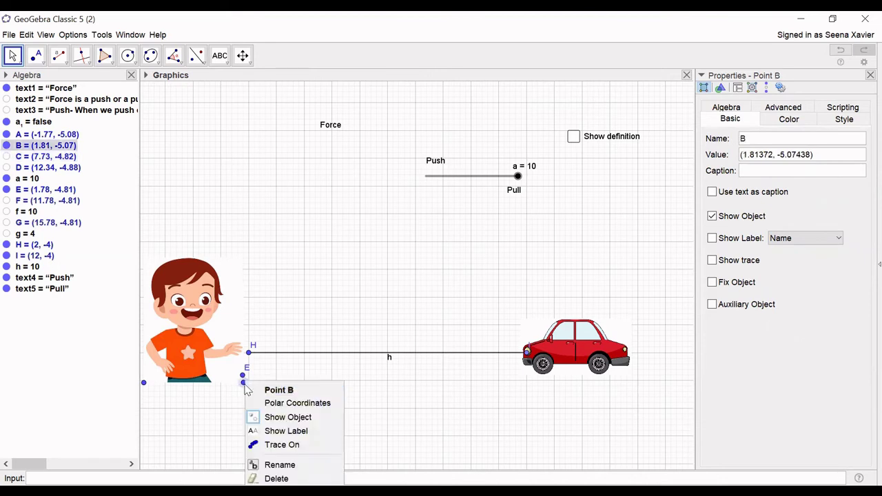
pyautogui.click(273, 418)
pyautogui.click(242, 374)
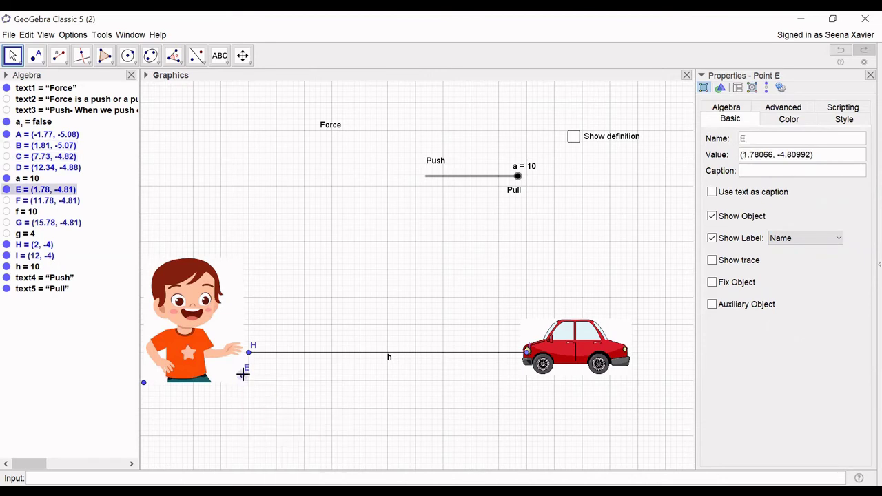
pyautogui.rightClick(244, 376)
pyautogui.click(268, 412)
pyautogui.click(142, 384)
pyautogui.rightClick(143, 384)
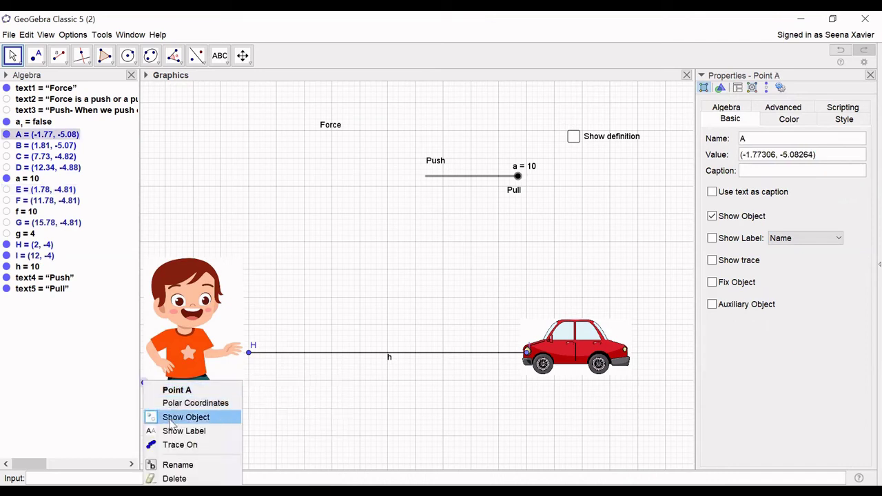
pyautogui.click(173, 420)
# Step: Hide point H beside the boy's hand and turn off the label of segment h
pyautogui.click(250, 353)
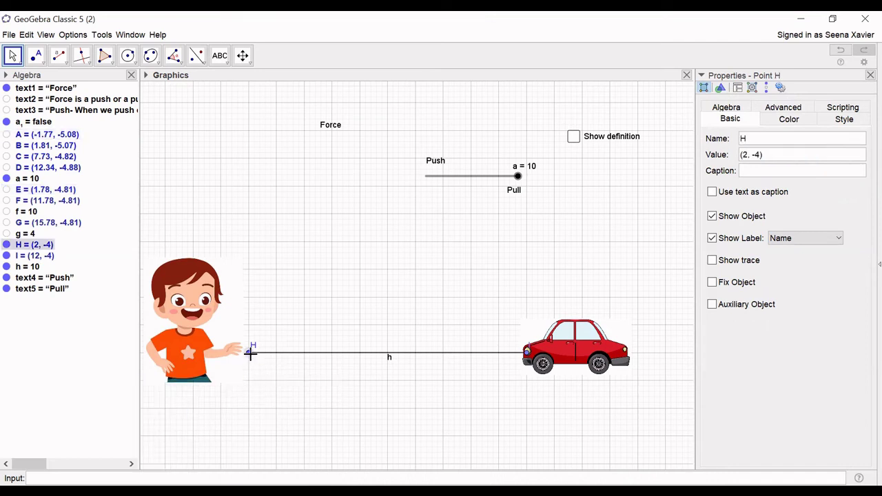
pyautogui.rightClick(251, 353)
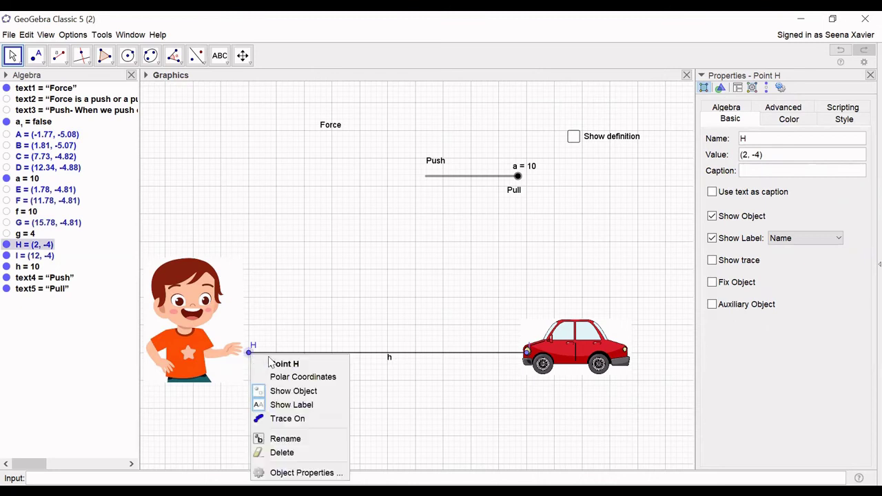
pyautogui.click(286, 391)
pyautogui.click(390, 355)
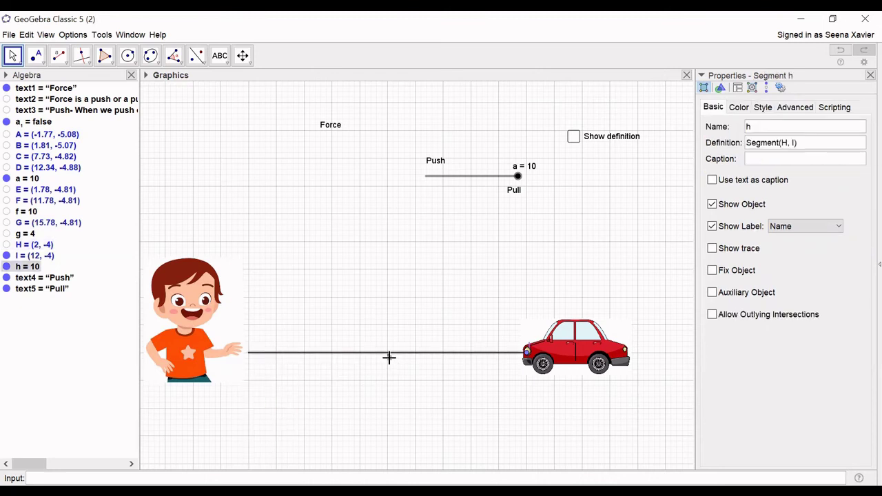
pyautogui.rightClick(390, 355)
pyautogui.click(423, 393)
# Step: Turn off the name and value label of slider a
pyautogui.rightClick(526, 172)
pyautogui.click(551, 199)
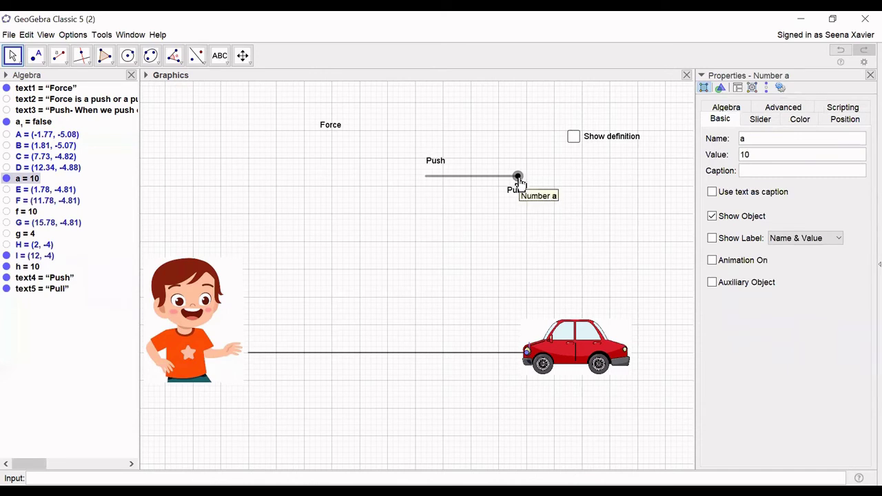
pyautogui.moveTo(503, 182); pyautogui.dragTo(530, 191)
# Step: Make the "Force" title bold and set its text size to Large
pyautogui.click(331, 125)
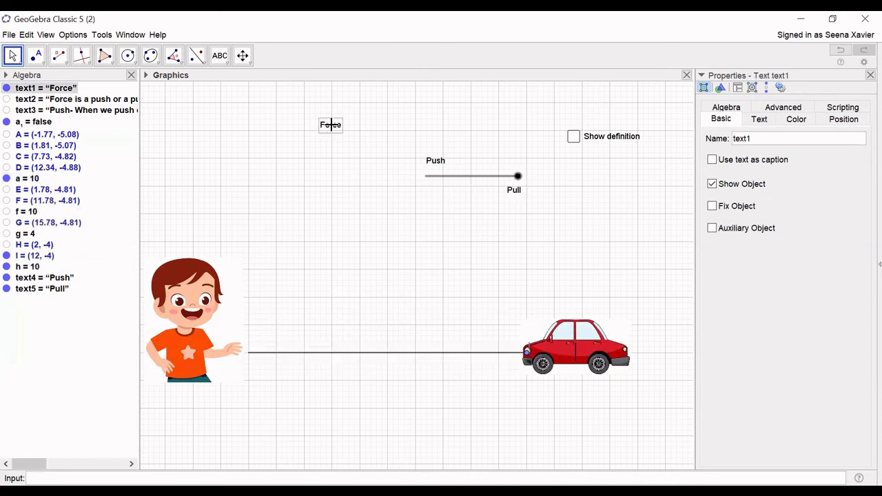
pyautogui.rightClick(333, 129)
pyautogui.click(377, 242)
pyautogui.click(760, 120)
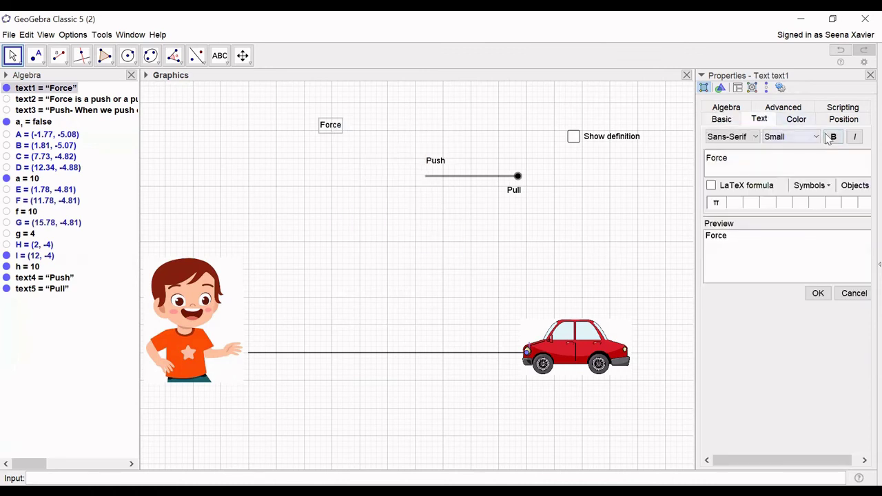
pyautogui.click(834, 138)
pyautogui.click(816, 137)
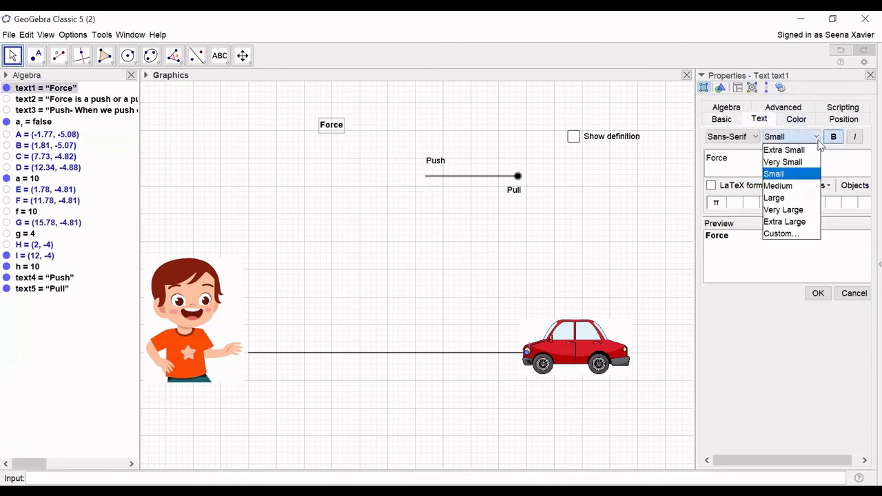
pyautogui.click(800, 198)
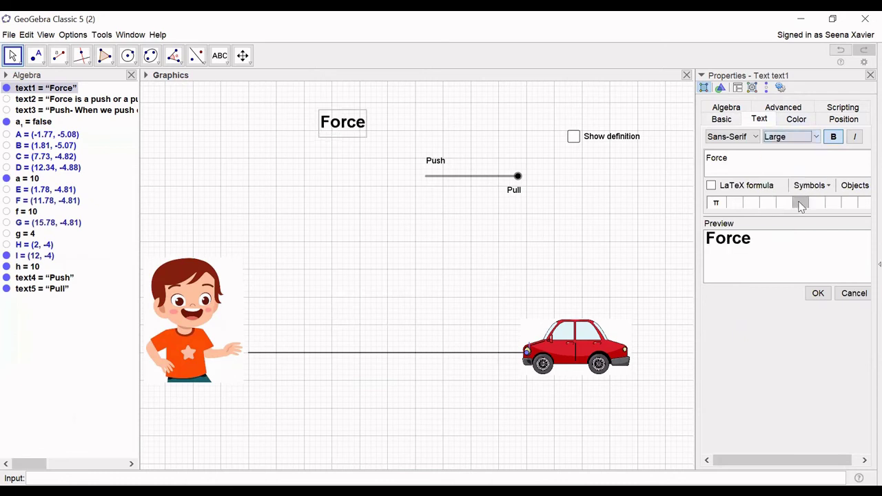
# Step: Color the "Force" title red (#FF0033) with a light green background (208, 240, 192)
pyautogui.click(796, 120)
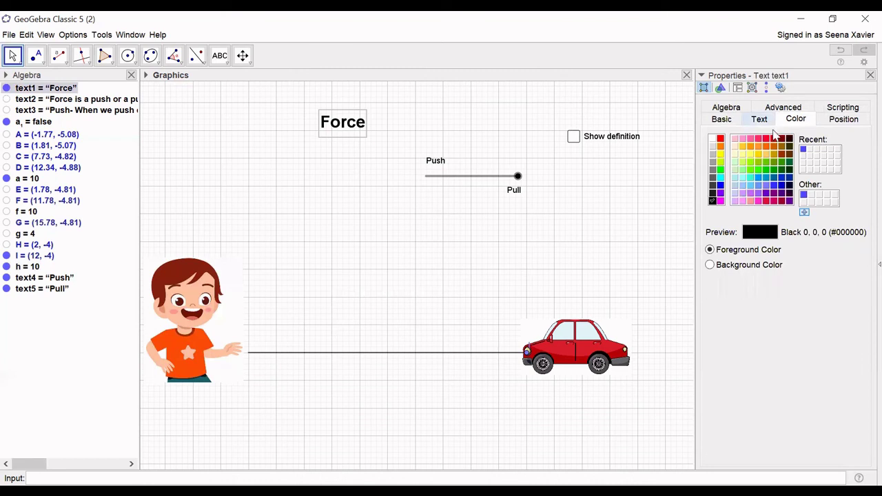
pyautogui.click(766, 139)
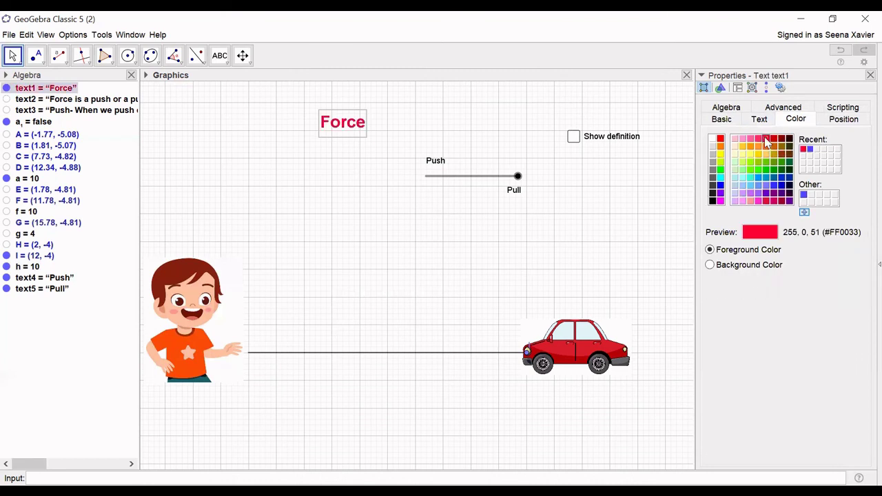
pyautogui.click(717, 266)
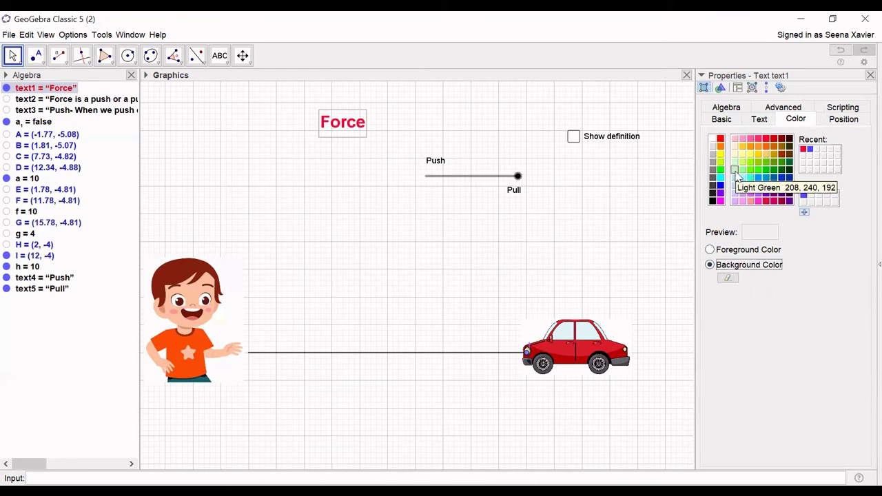
pyautogui.click(736, 170)
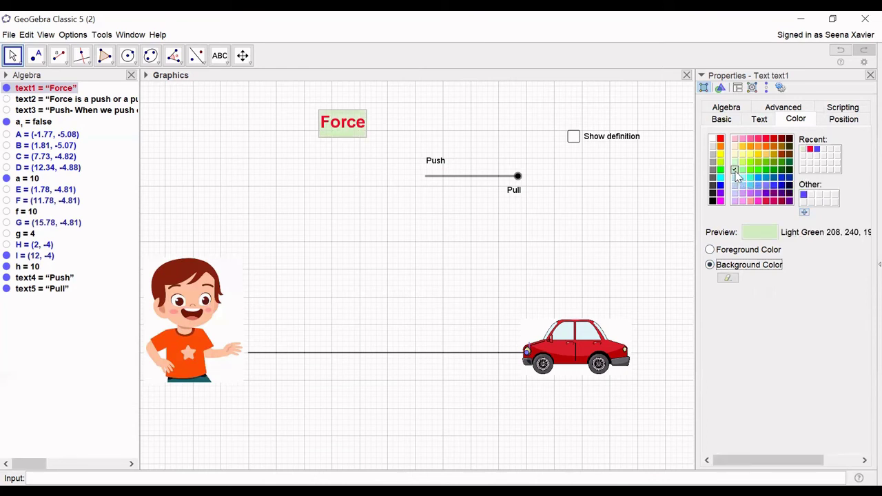
# Step: Give the "Push" text a green background (#009900) and white lettering
pyautogui.rightClick(435, 166)
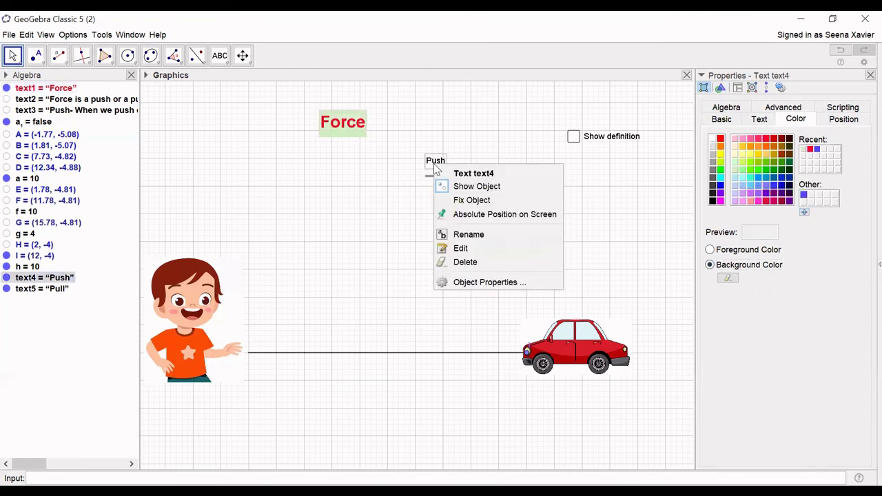
pyautogui.click(473, 281)
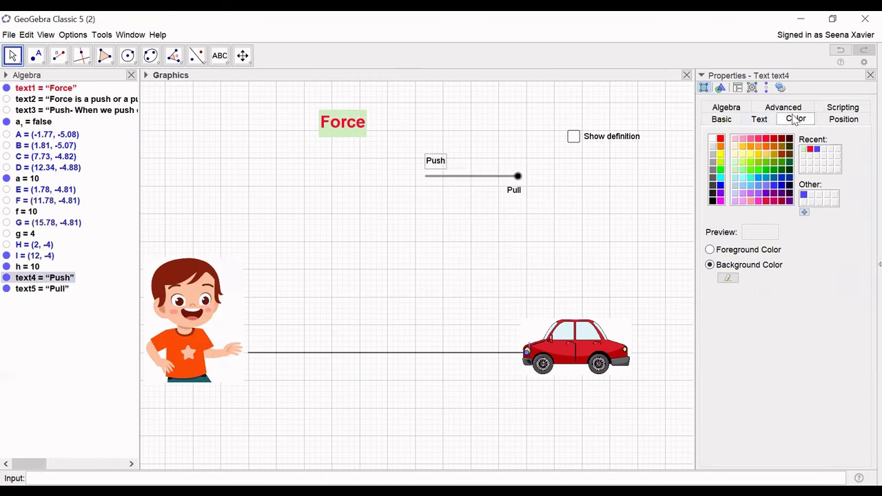
pyautogui.click(774, 170)
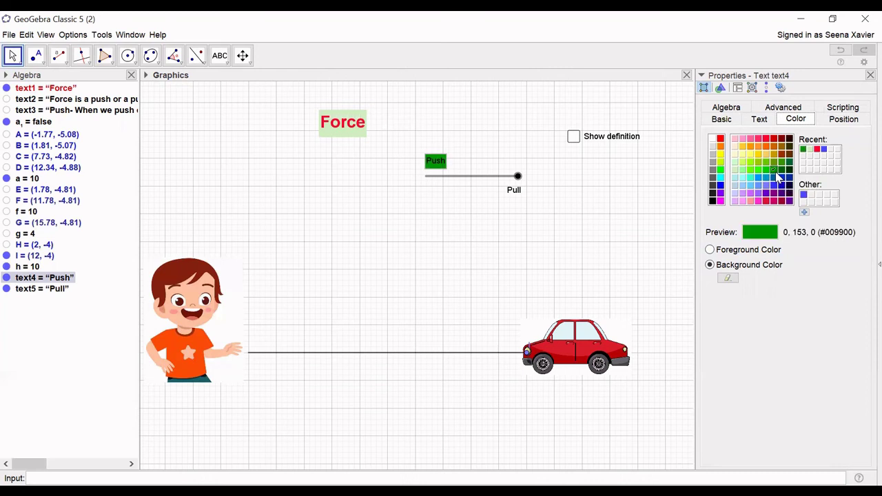
pyautogui.click(709, 250)
pyautogui.click(713, 139)
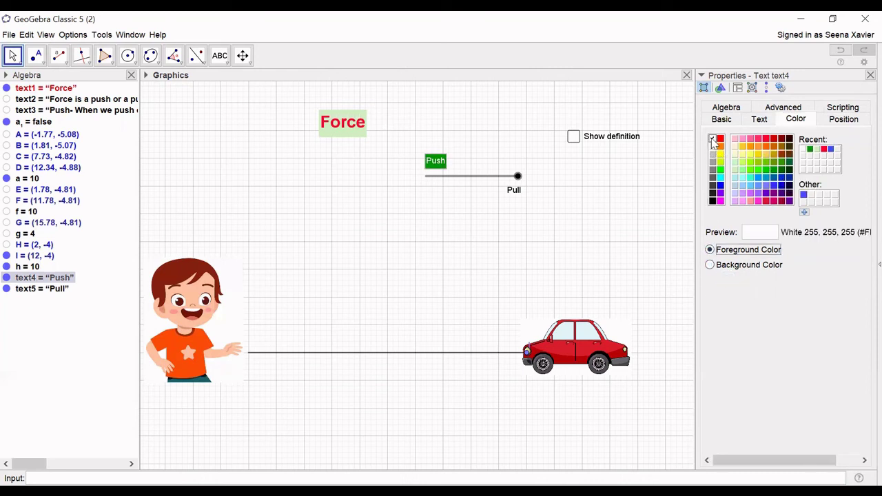
# Step: Give the "Pull" text a gold background (255, 215, 0) and dark green lettering (#003300)
pyautogui.click(514, 190)
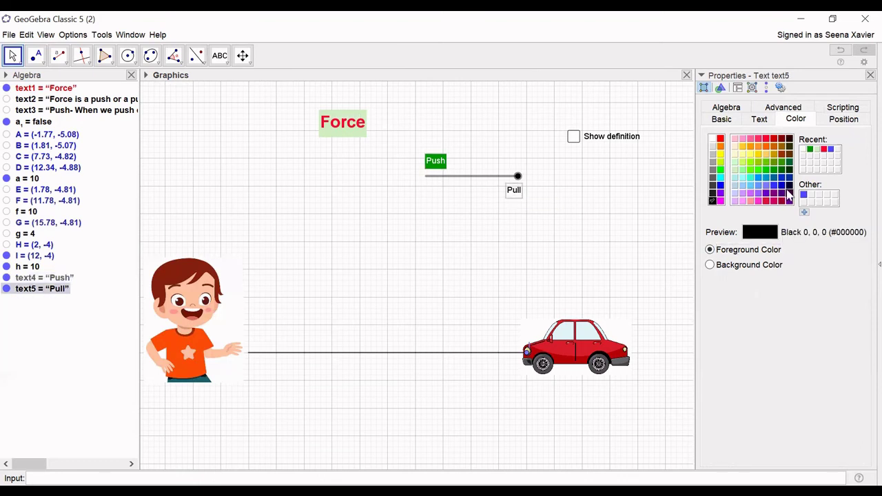
pyautogui.click(759, 147)
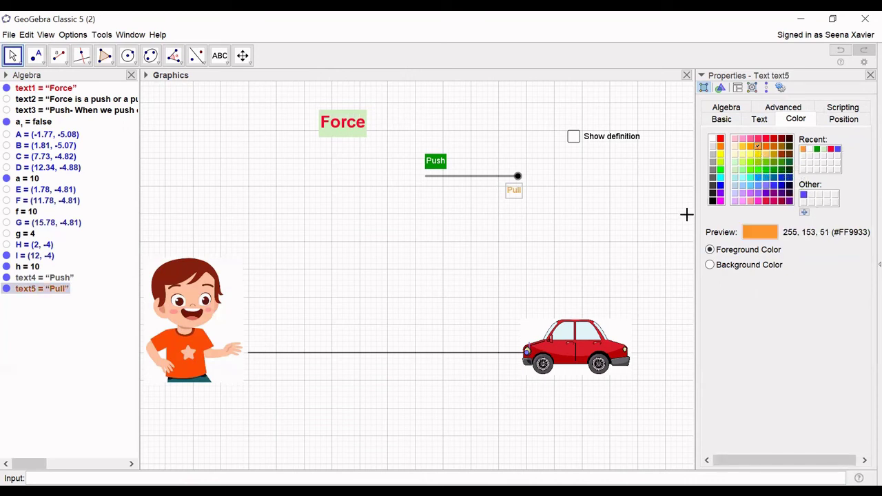
pyautogui.click(721, 139)
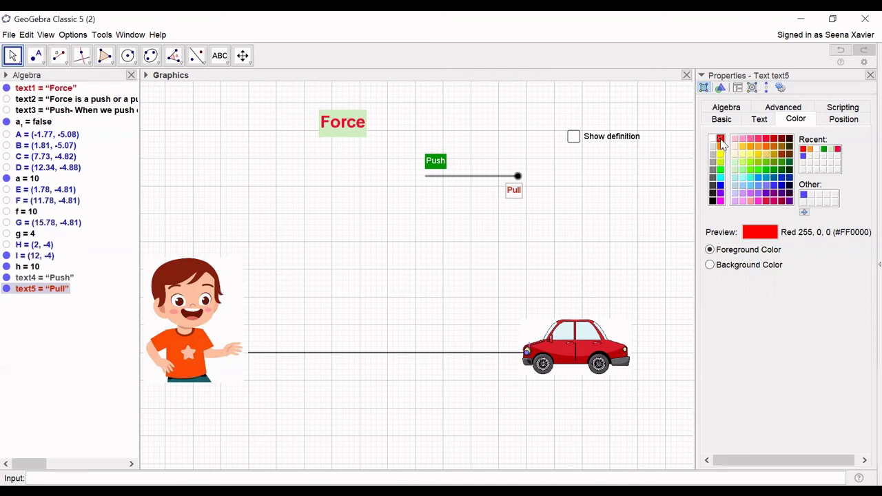
pyautogui.click(710, 265)
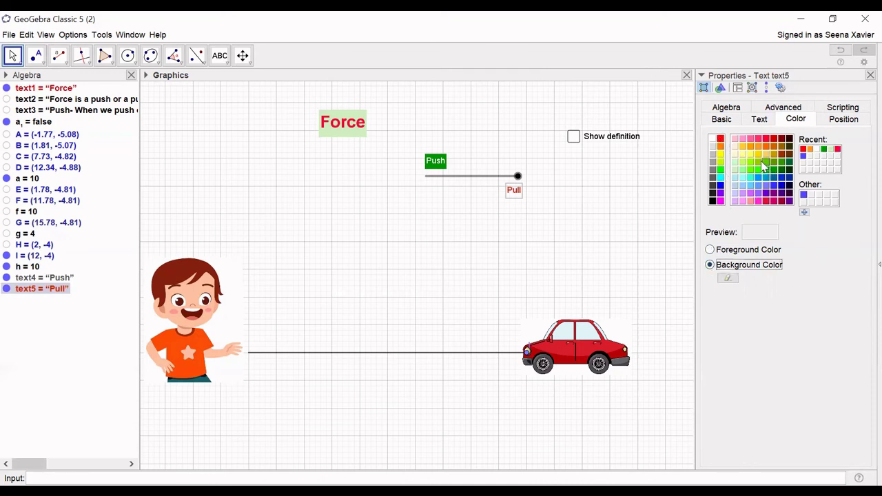
pyautogui.click(758, 153)
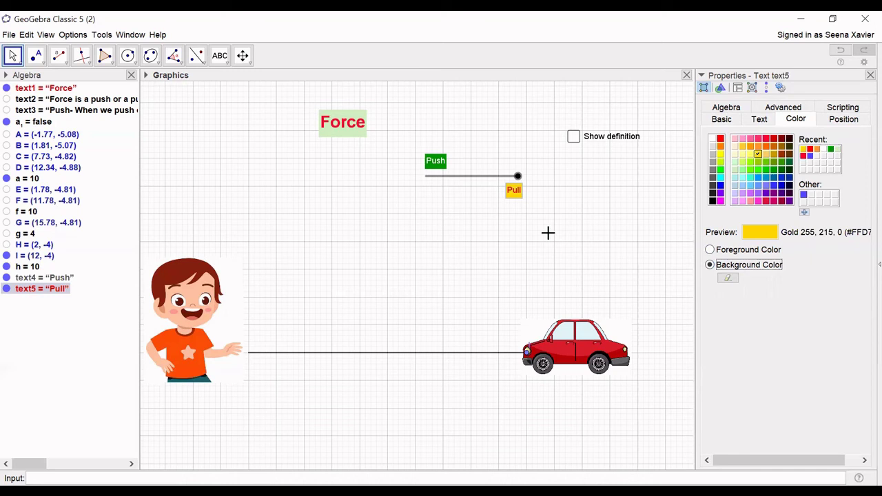
pyautogui.click(710, 250)
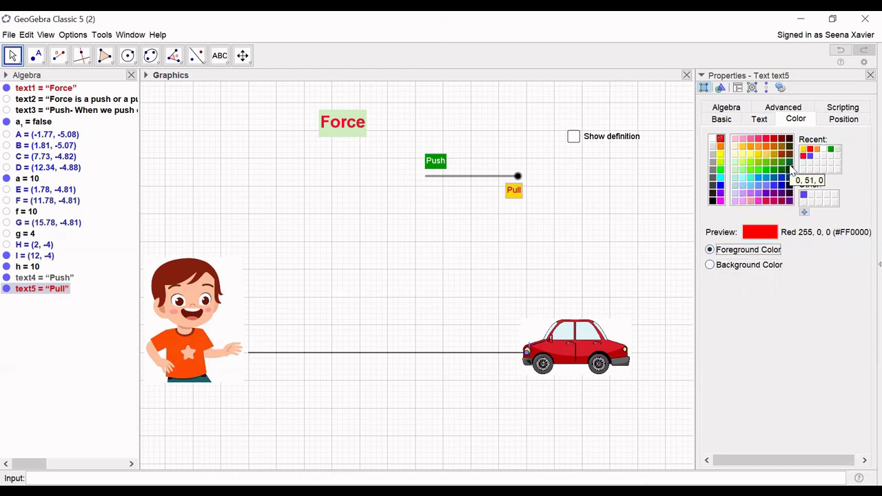
pyautogui.click(790, 170)
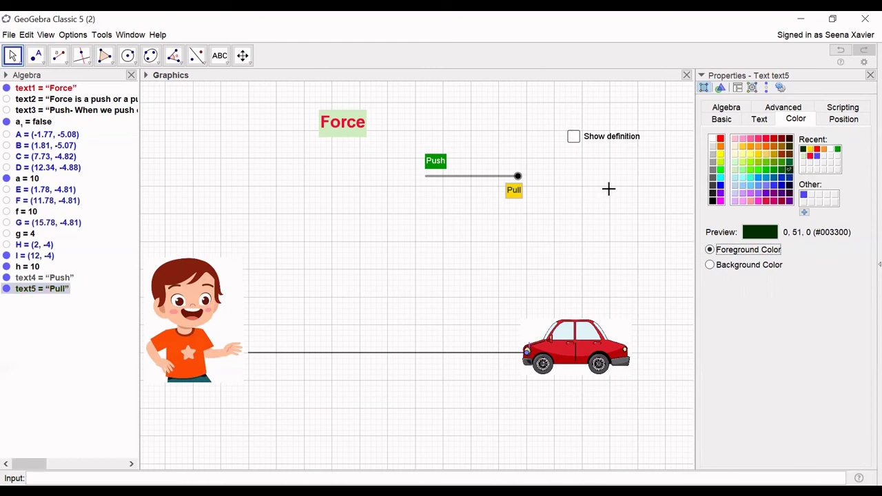
# Step: Turn on the definitions and color the "Show definition" checkbox label pink (#FF33CC)
pyautogui.click(574, 136)
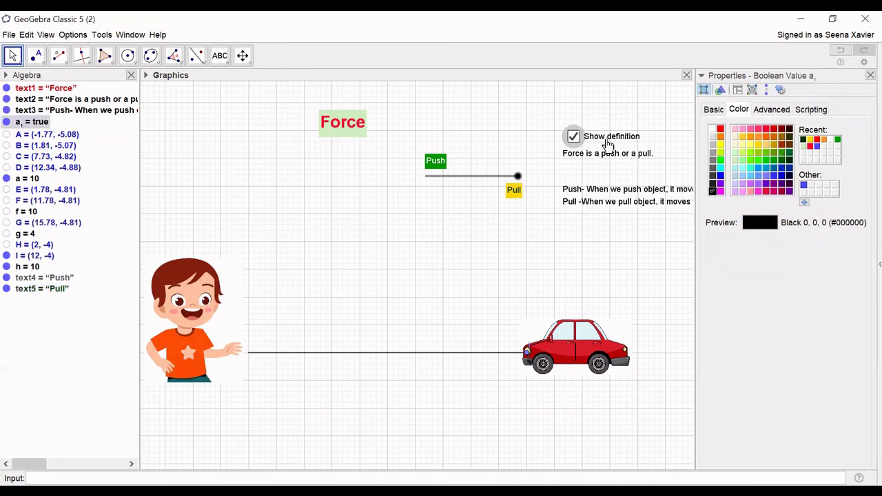
pyautogui.rightClick(606, 141)
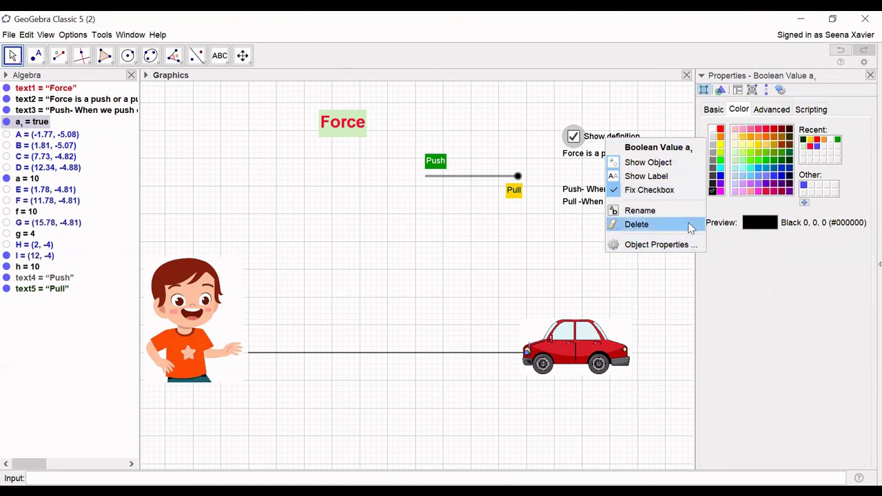
pyautogui.click(740, 116)
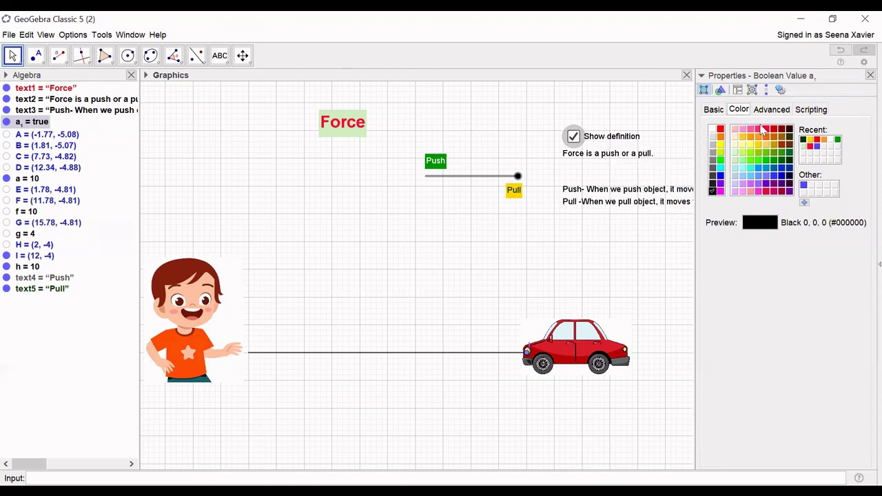
pyautogui.click(758, 191)
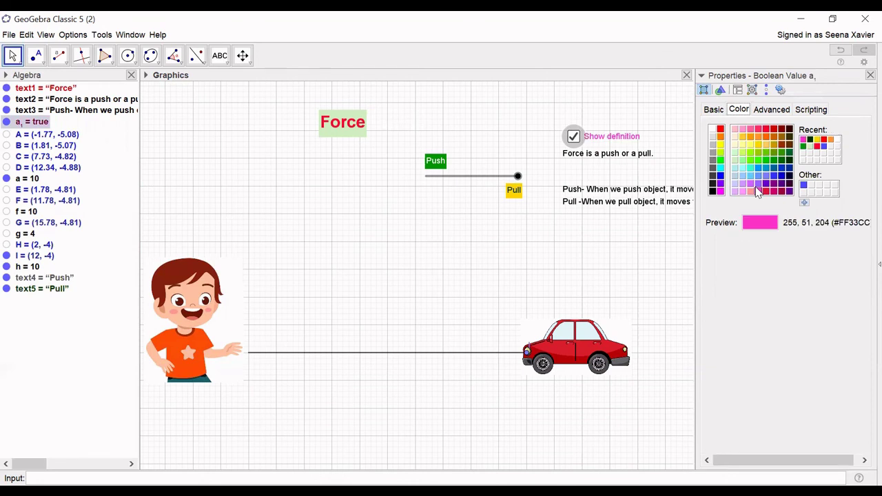
# Step: Color the force definition and the push/pull definition text the same pink (#FF33CC), and switch the definitions off
pyautogui.click(603, 158)
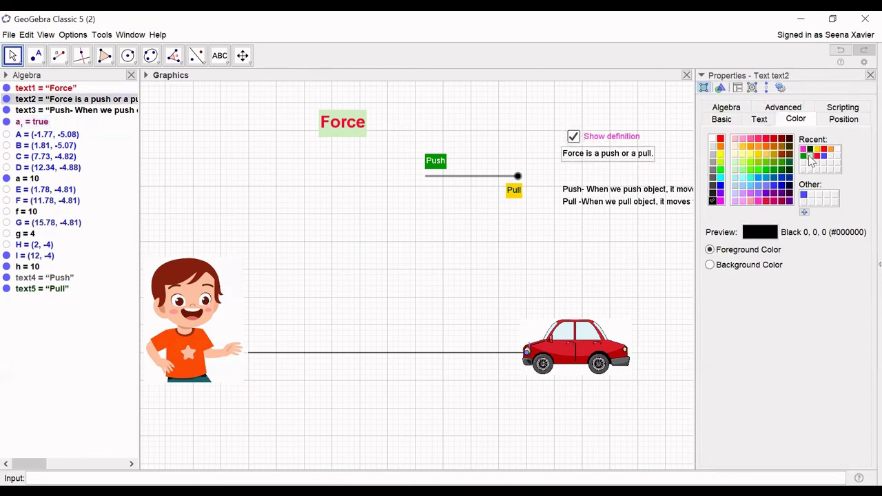
pyautogui.click(803, 151)
pyautogui.click(641, 196)
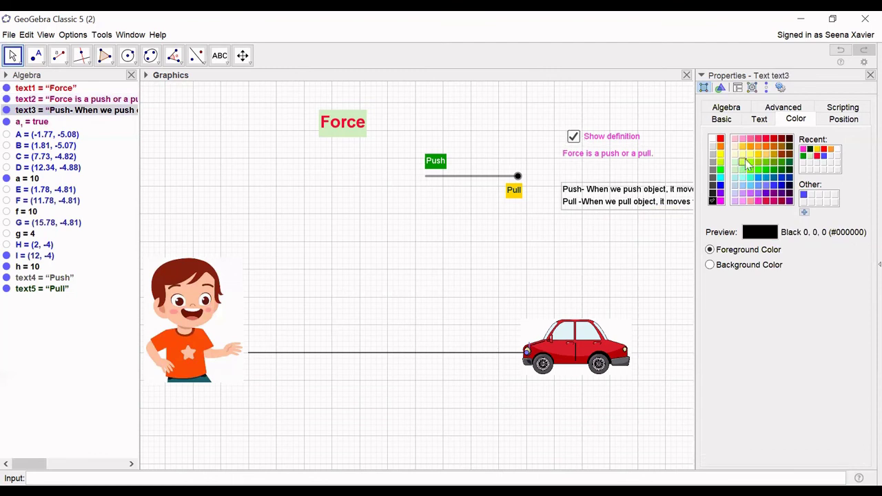
pyautogui.click(804, 150)
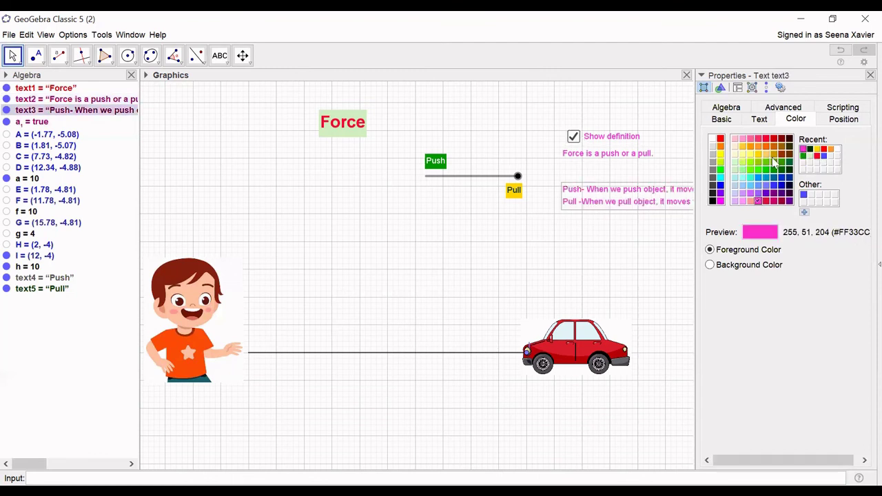
pyautogui.click(573, 137)
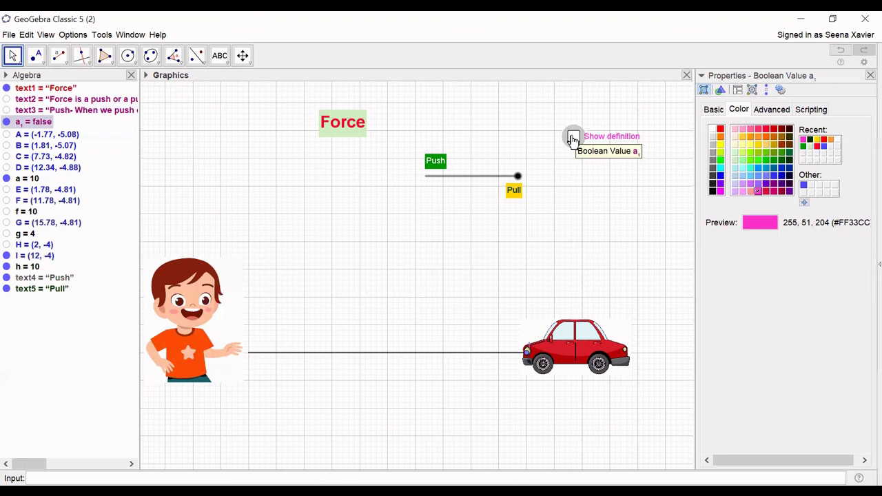
# Step: Color the slider between the "Push" and "Pull" texts blue (#0099FF)
pyautogui.rightClick(450, 177)
pyautogui.click(516, 309)
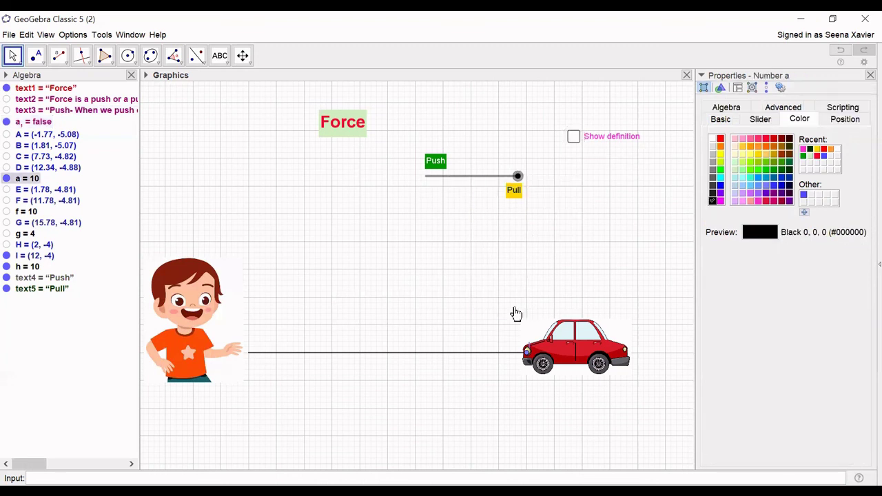
pyautogui.click(802, 120)
pyautogui.click(759, 179)
# Step: Hide the grid in the graphics view
pyautogui.rightClick(250, 198)
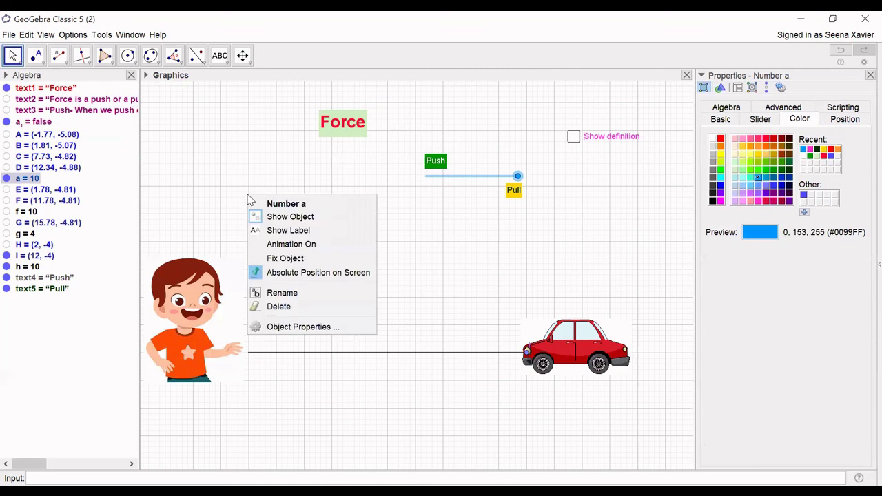
pyautogui.click(213, 144)
pyautogui.scroll(-1, 215, 146)
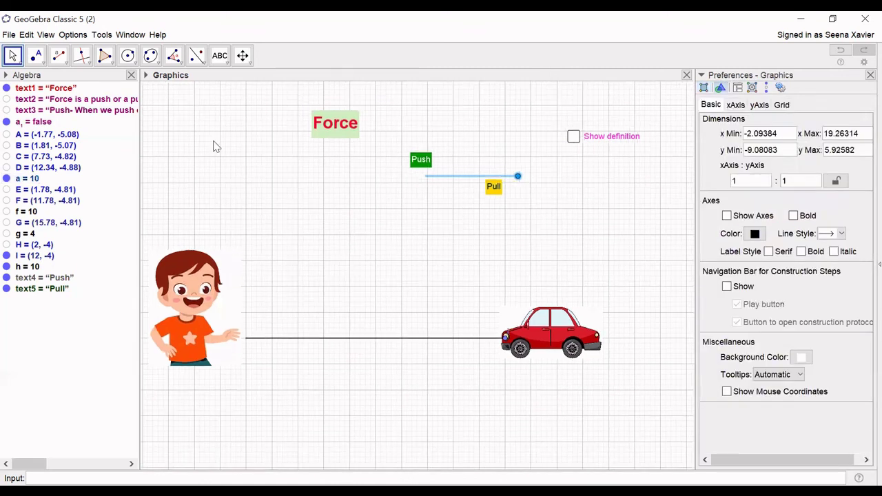
pyautogui.rightClick(215, 145)
pyautogui.click(237, 181)
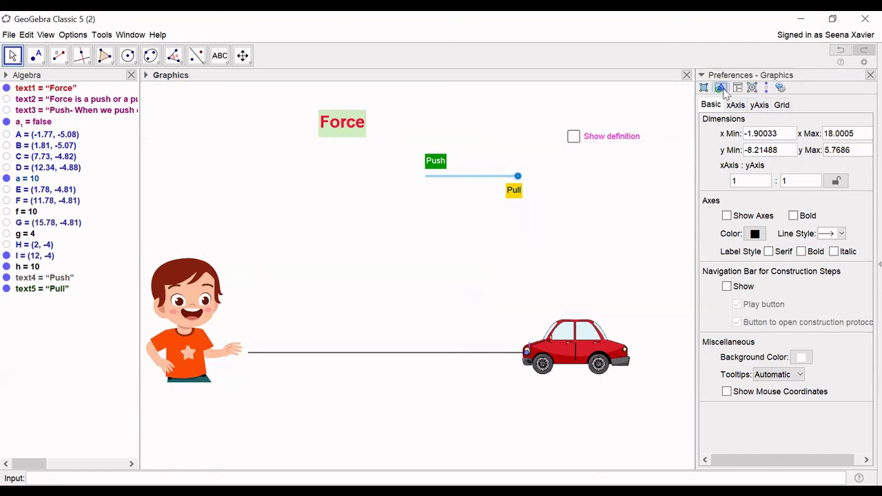
# Step: Try a pale lavender background color for the graphics view
pyautogui.click(802, 357)
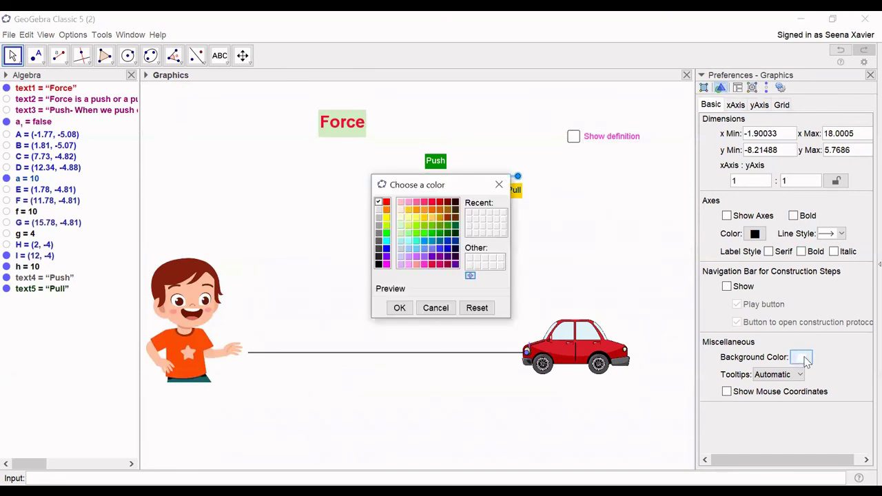
pyautogui.click(399, 257)
pyautogui.click(397, 308)
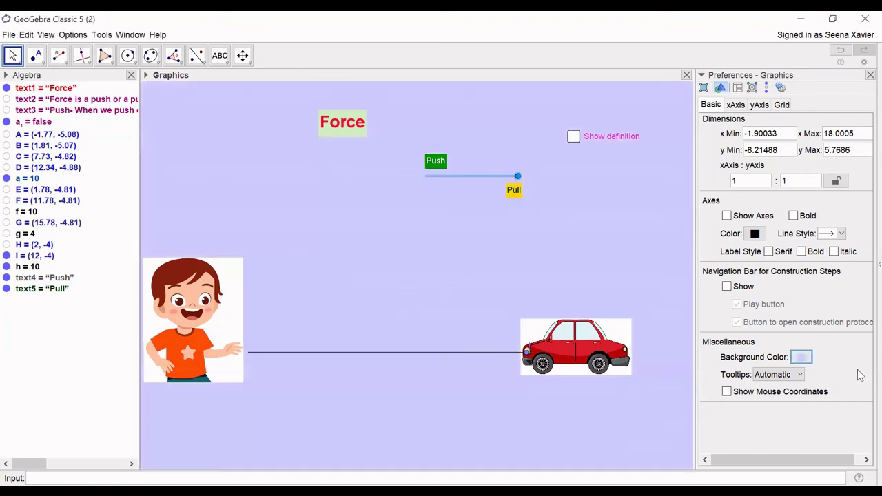
# Step: Restore the graphics view's background color to white
pyautogui.click(802, 358)
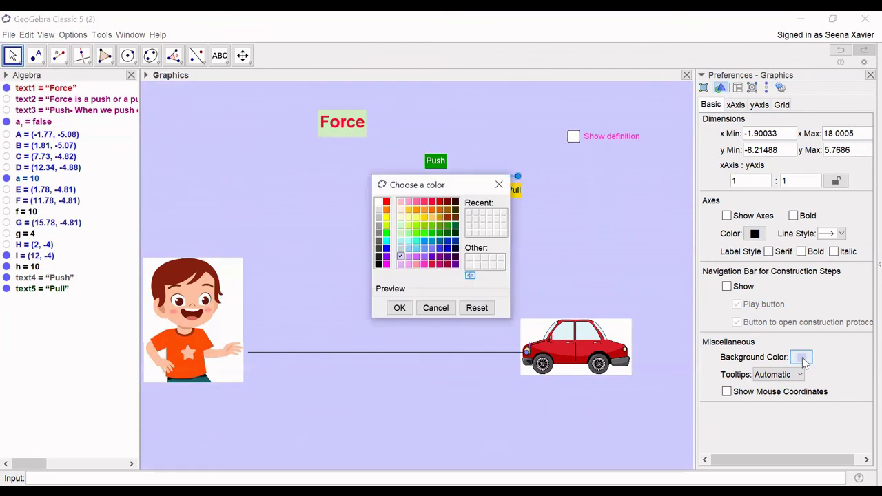
pyautogui.click(378, 202)
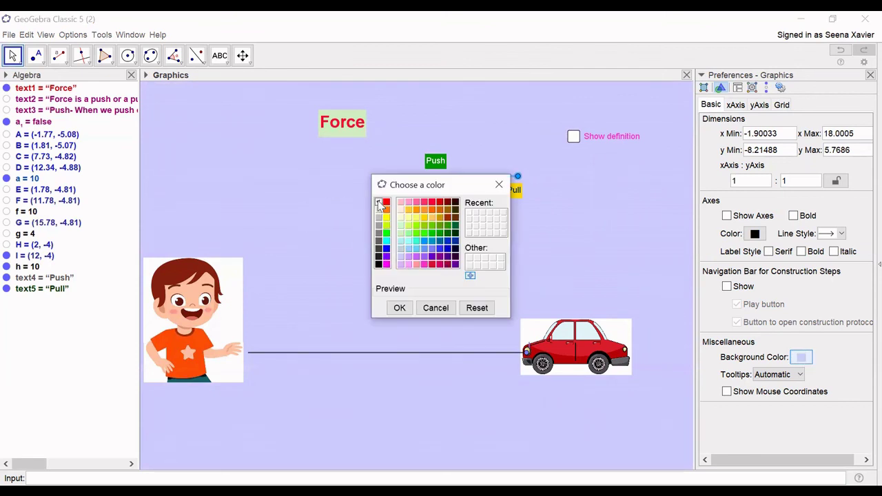
pyautogui.click(400, 308)
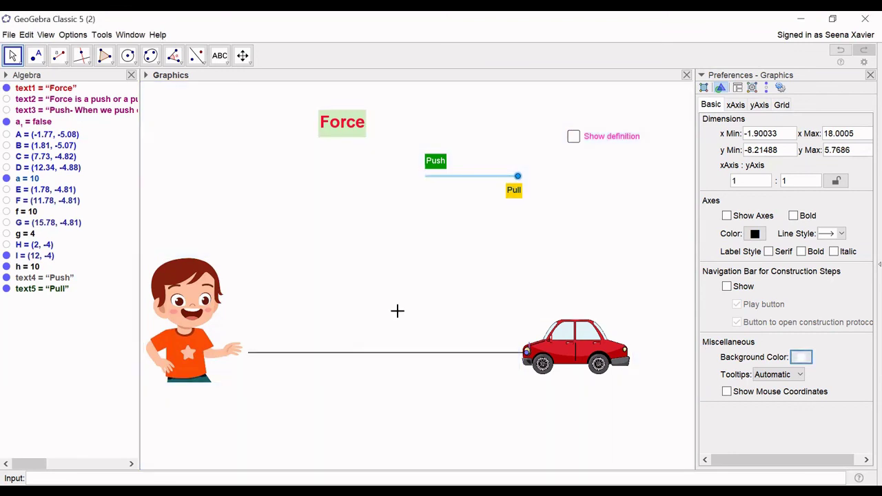
# Step: Turn on the definitions and close the properties view
pyautogui.click(578, 139)
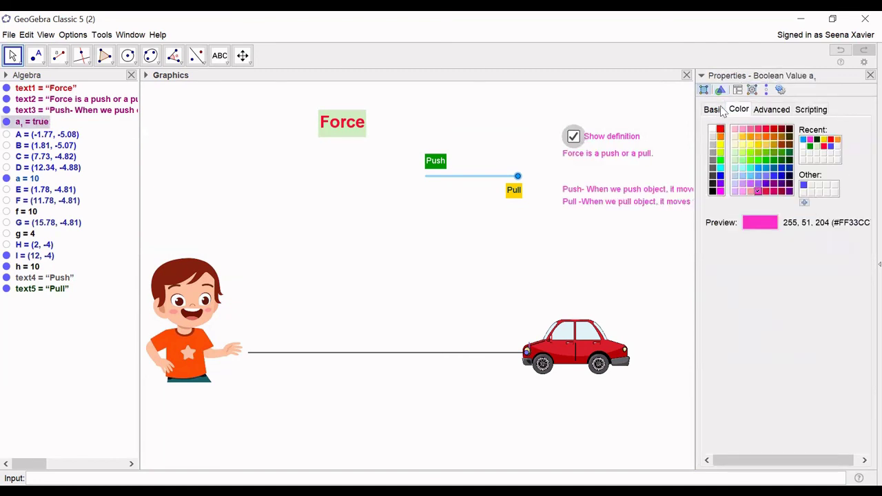
pyautogui.click(870, 75)
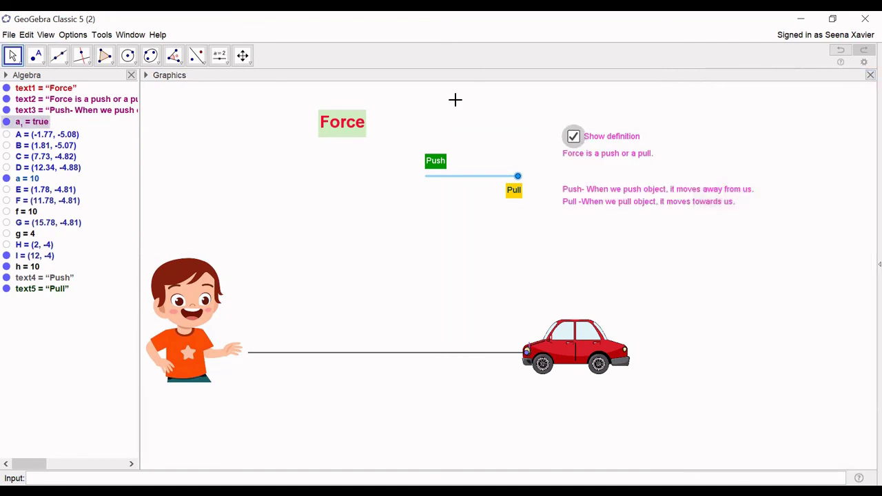
# Step: Fix the boy image and the car image in place
pyautogui.rightClick(185, 313)
pyautogui.click(208, 348)
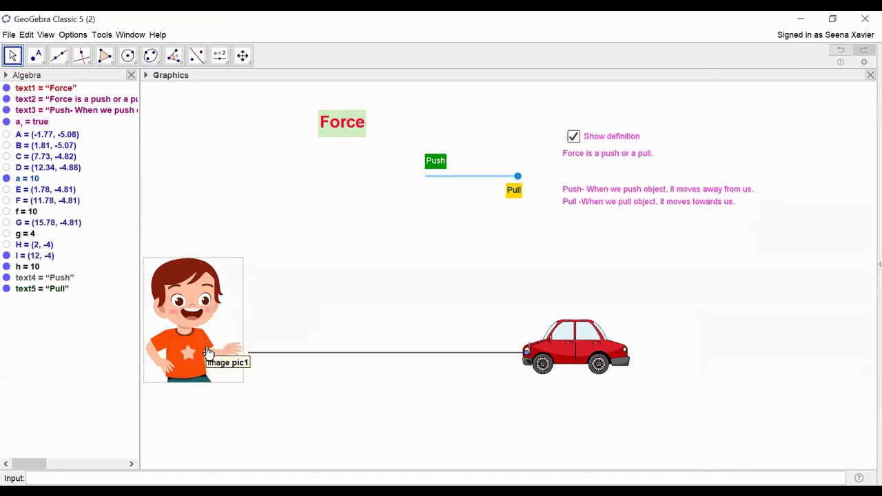
pyautogui.rightClick(579, 350)
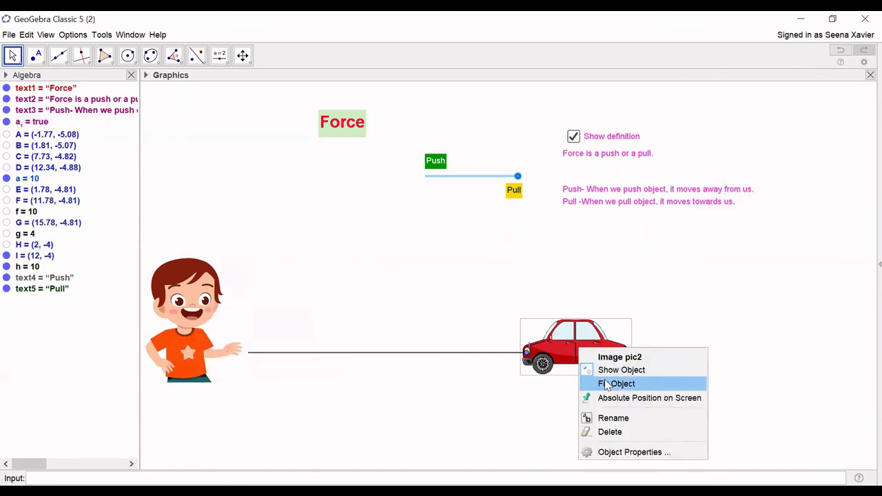
pyautogui.click(605, 384)
pyautogui.moveTo(518, 177); pyautogui.dragTo(538, 183)
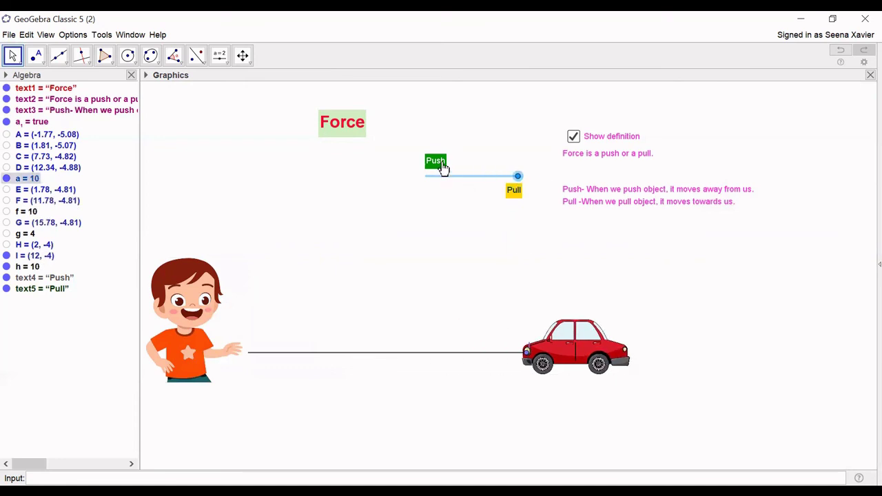
# Step: Fix the "Push" and "Pull" texts beside the slider in place
pyautogui.rightClick(441, 165)
pyautogui.click(476, 197)
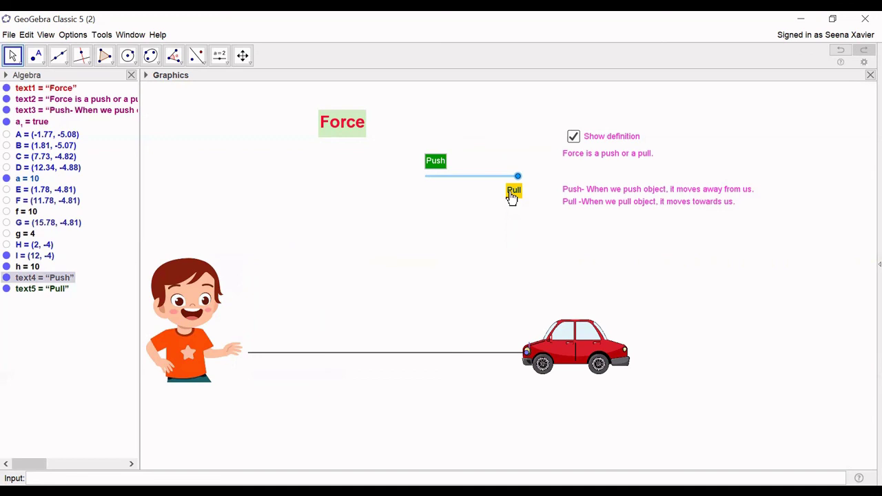
pyautogui.click(512, 197)
pyautogui.rightClick(512, 196)
pyautogui.click(532, 226)
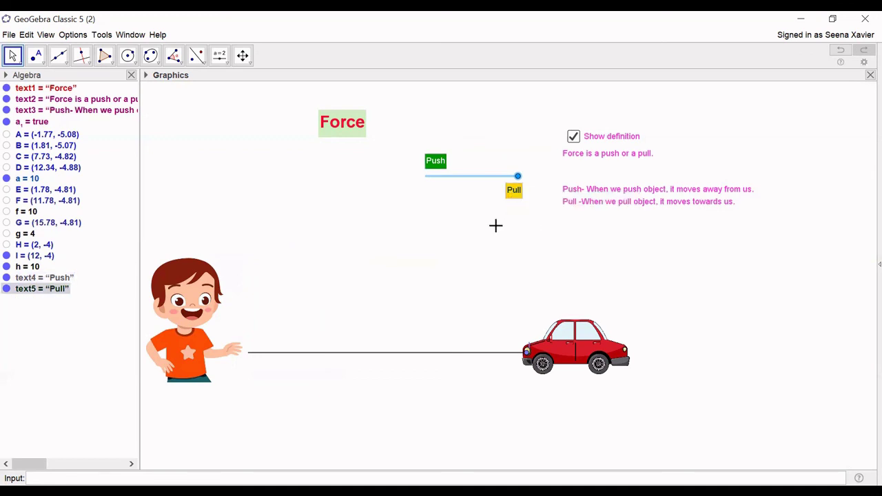
# Step: Fix the "Force" title, the push/pull definition text and the force definition text in place
pyautogui.rightClick(351, 130)
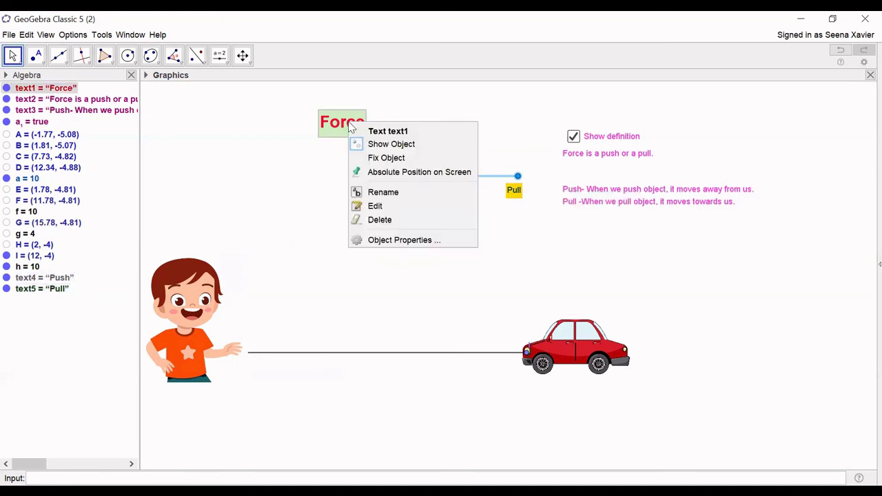
pyautogui.click(376, 157)
pyautogui.rightClick(598, 195)
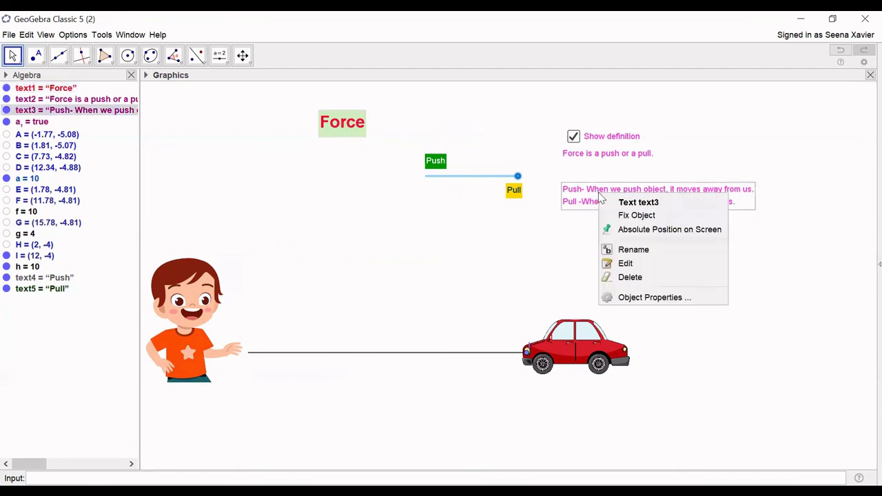
pyautogui.click(640, 215)
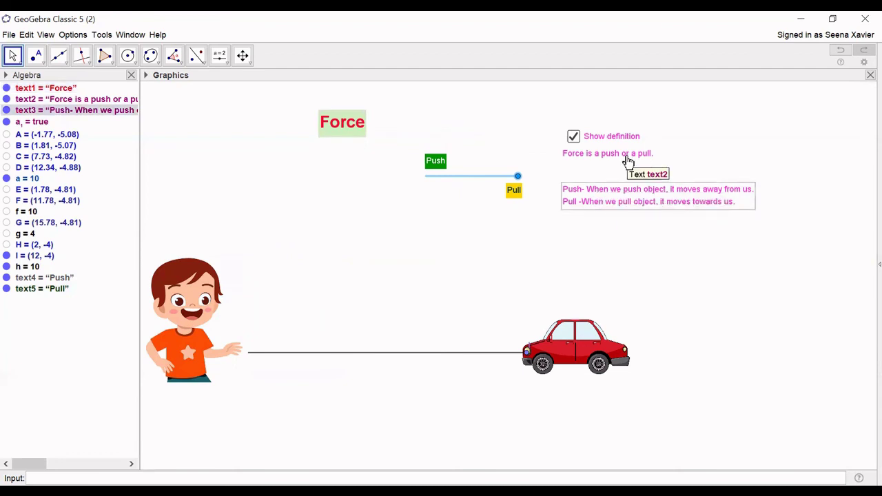
pyautogui.rightClick(629, 160)
pyautogui.click(658, 178)
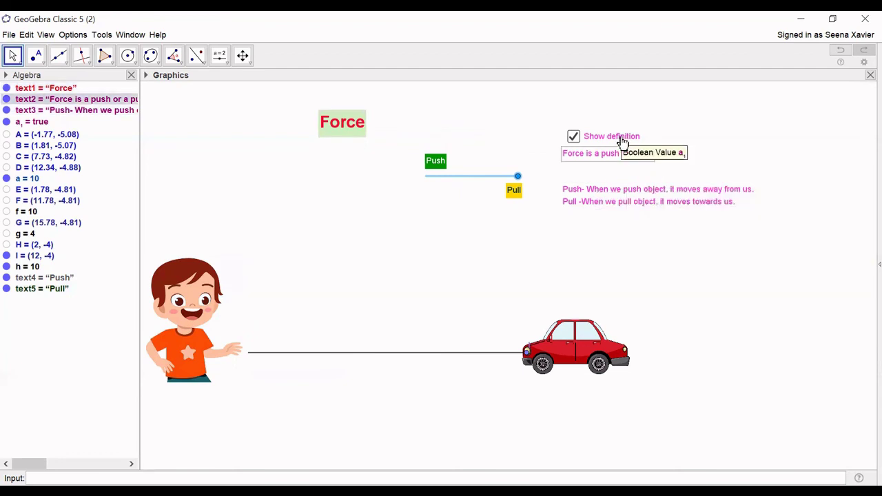
pyautogui.rightClick(623, 141)
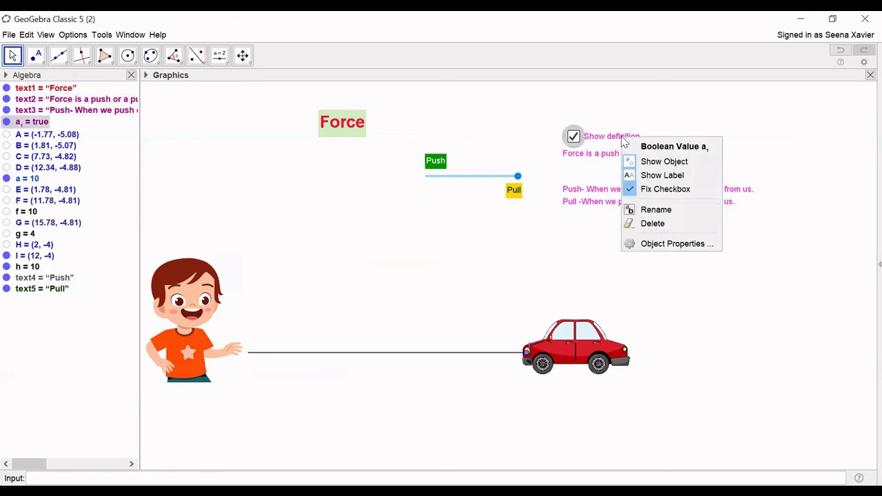
pyautogui.click(559, 107)
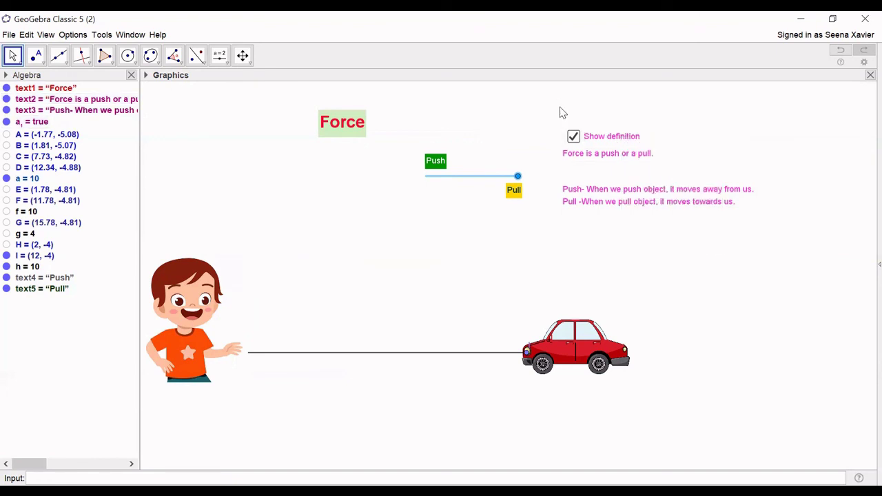
# Step: Hide the Algebra view and close the file without saving the changes
pyautogui.click(131, 75)
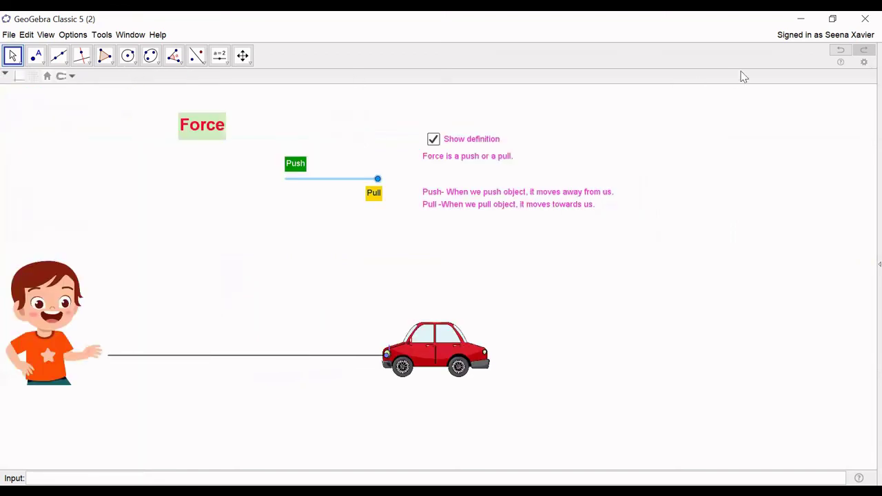
pyautogui.click(863, 20)
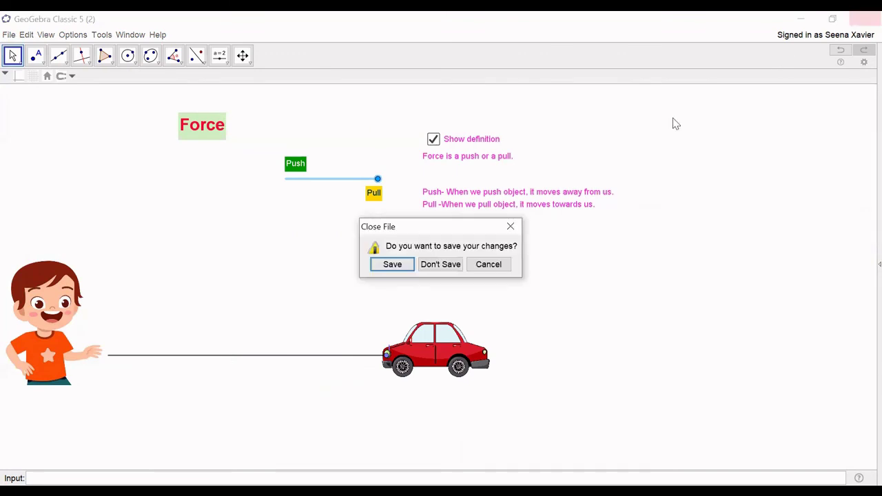
pyautogui.click(446, 265)
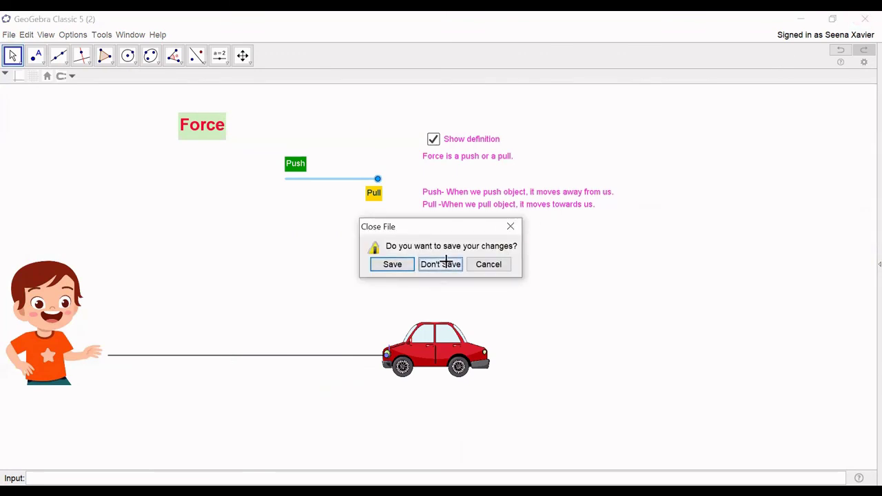